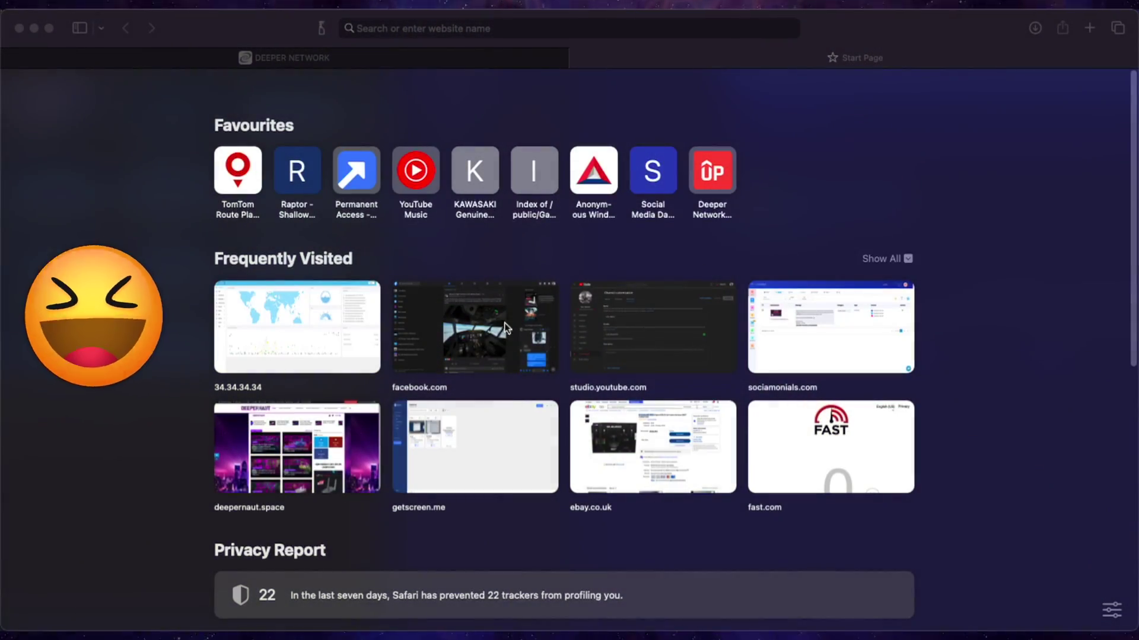
Step: Load orca.so in the second Safari tab, which shows the UK unavailability notice
click(465, 29)
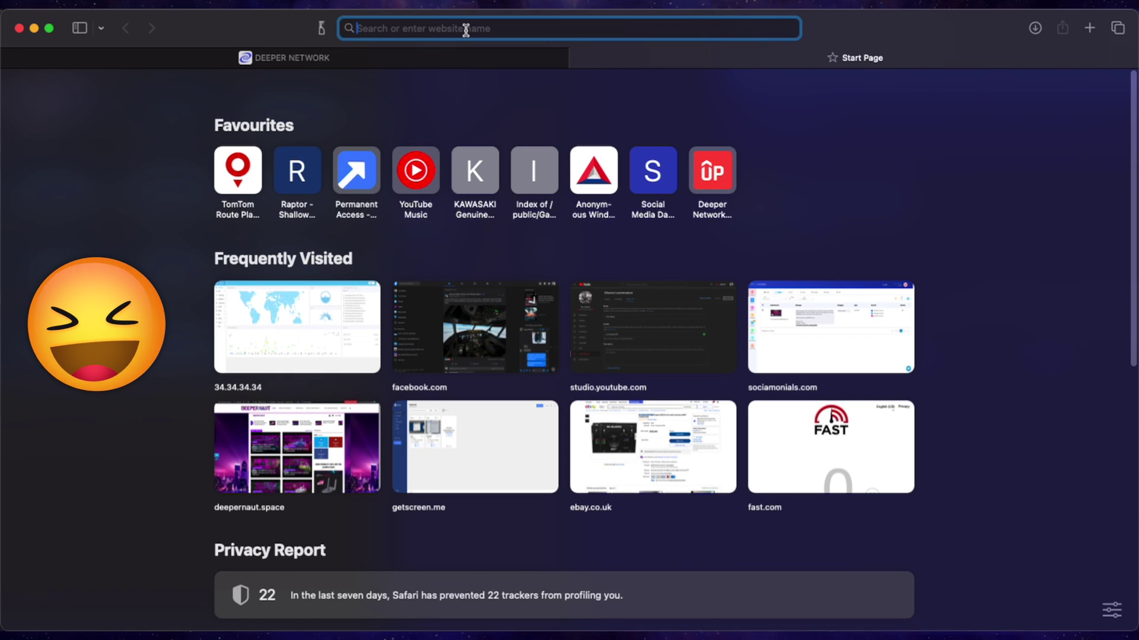
text(orca)
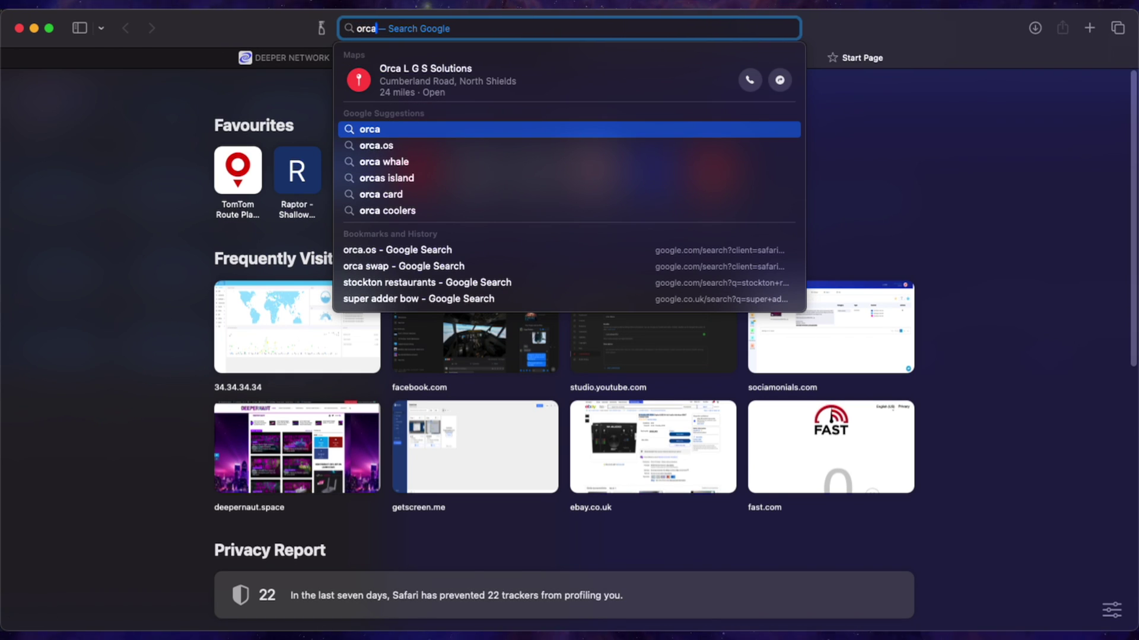
text(.so)
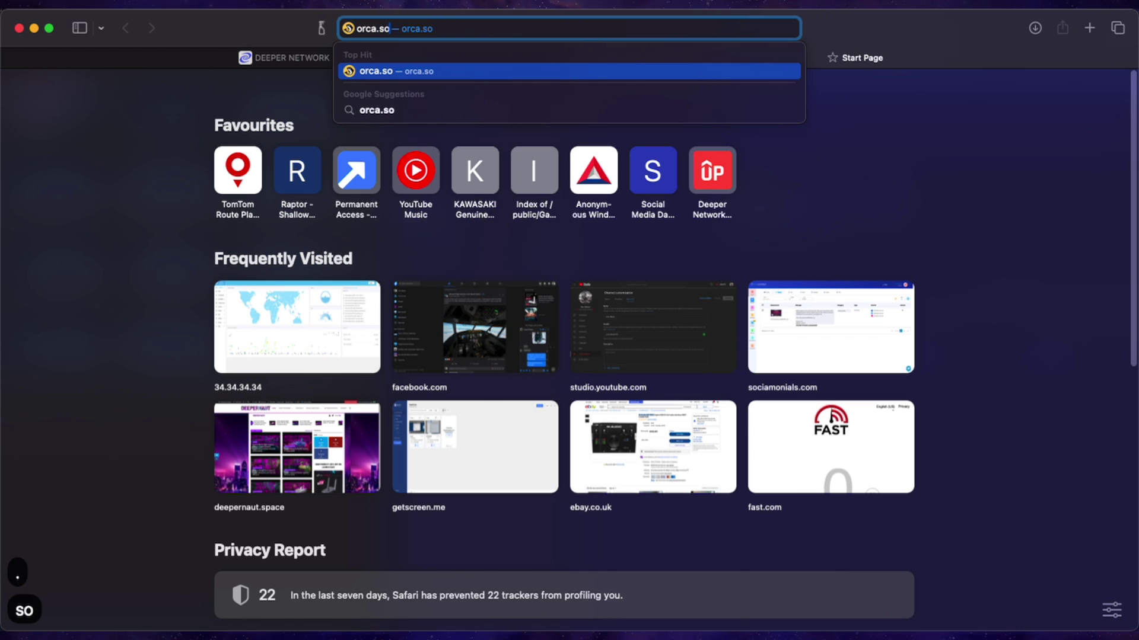
key(Return)
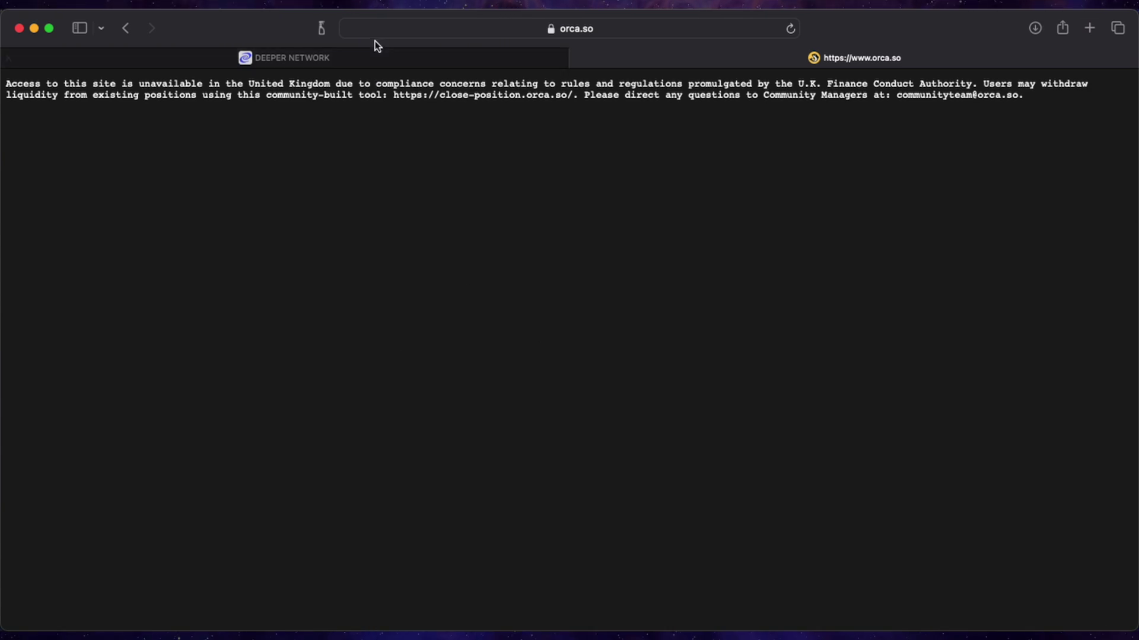
Step: Open the Domain Config routing page in the Deeper Network DPN dashboard
click(376, 56)
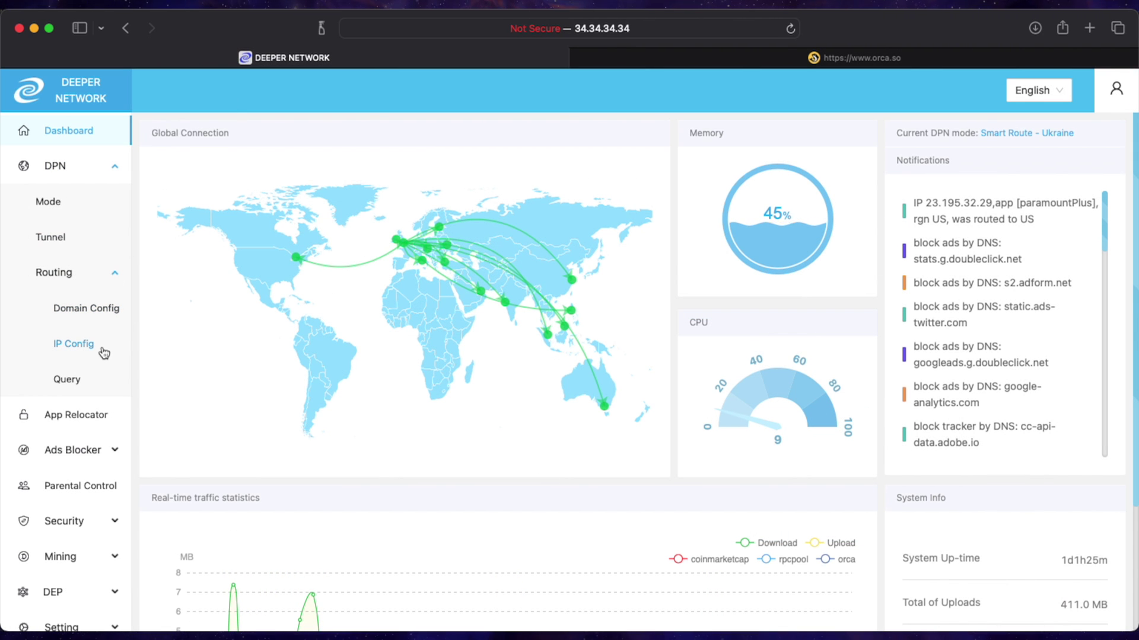
click(82, 313)
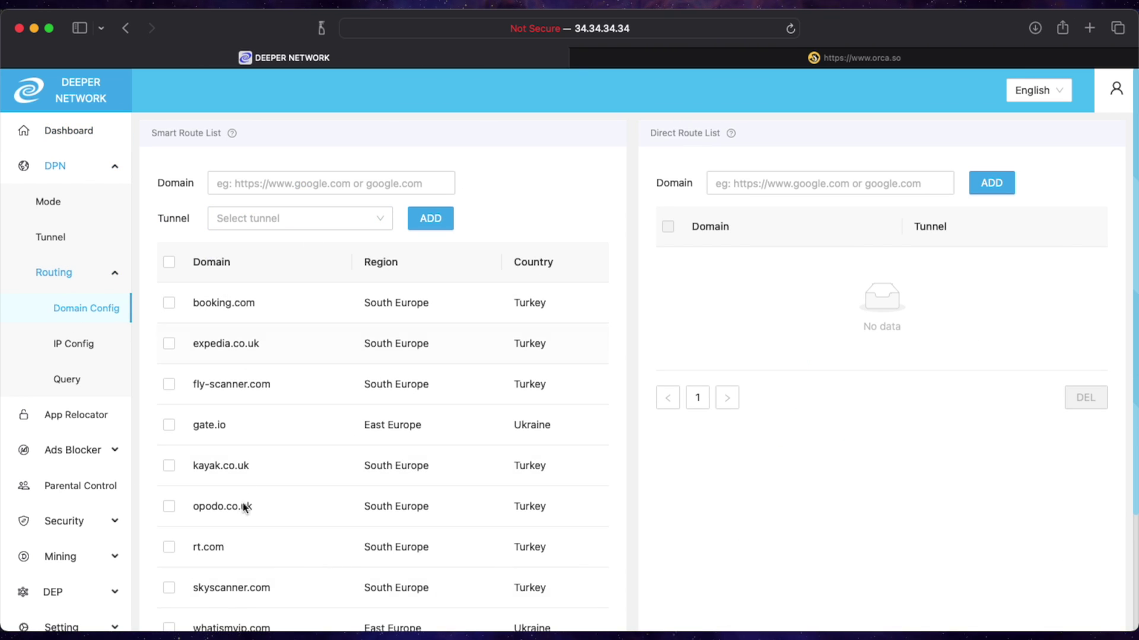
scroll(341, 534, down, 3)
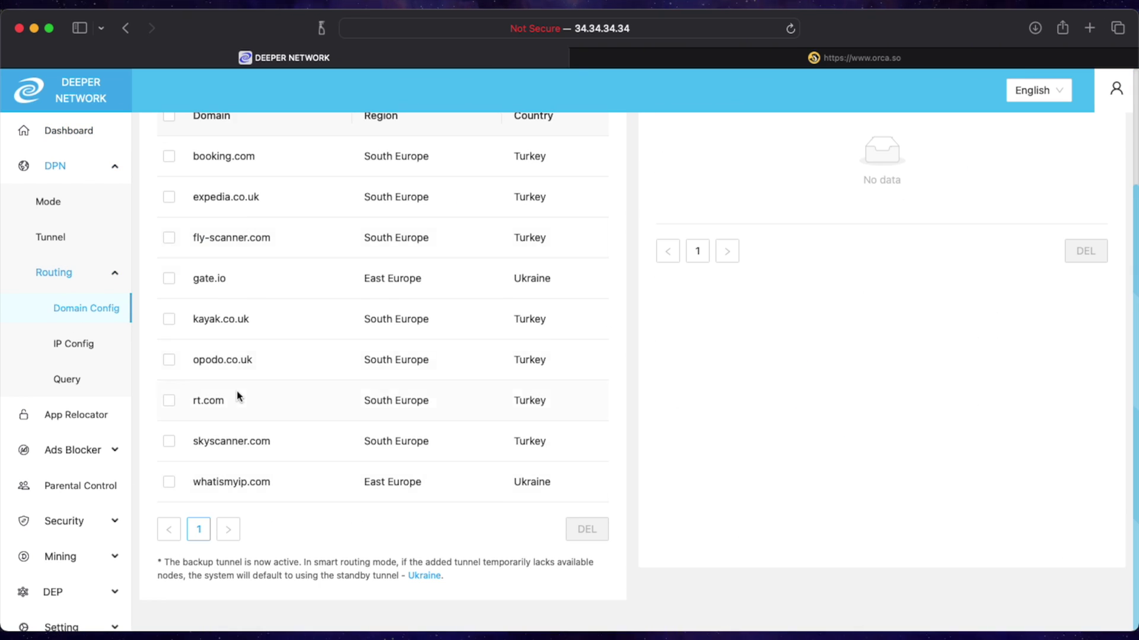
scroll(236, 396, up, 3)
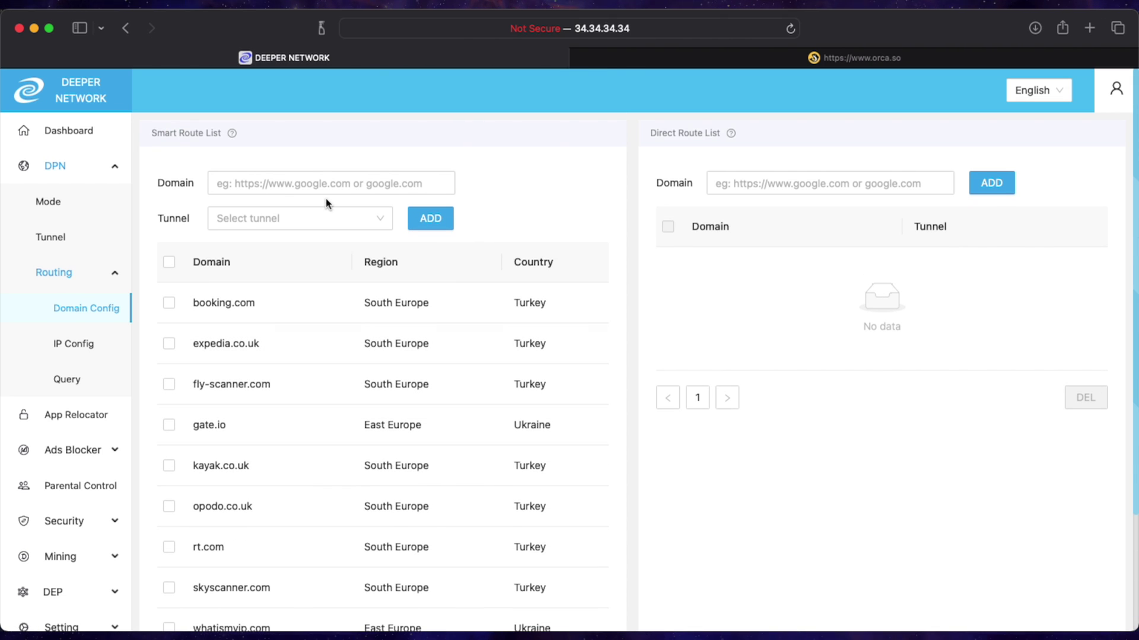
Step: Add orca.so to the Smart Route List through the East Europe - Ukraine tunnel
click(324, 182)
text(or)
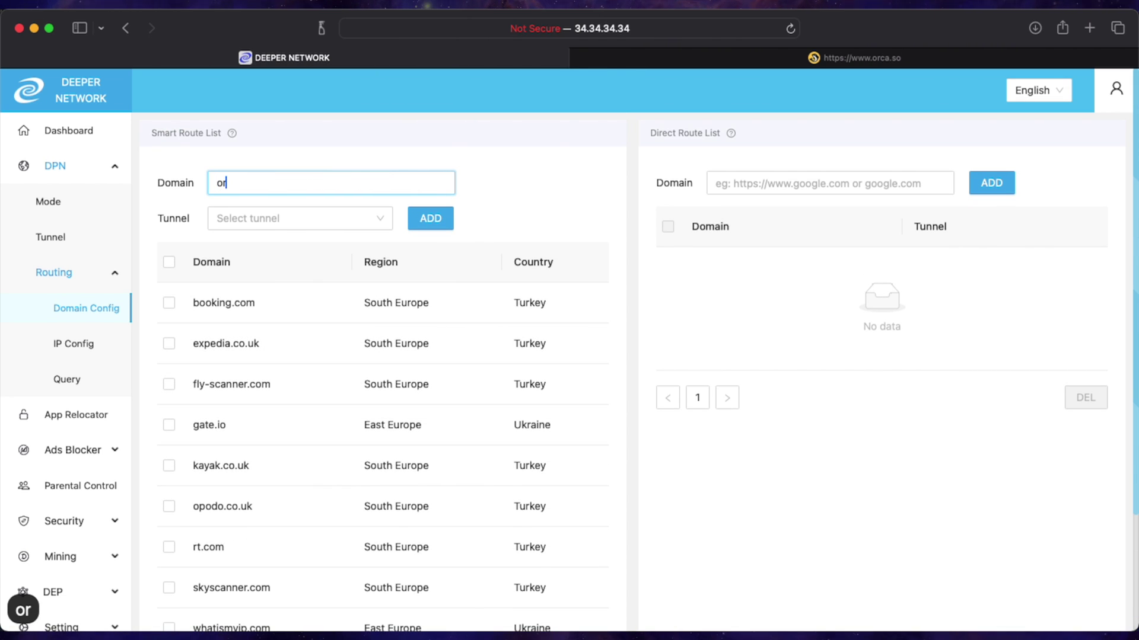
text(ca.so)
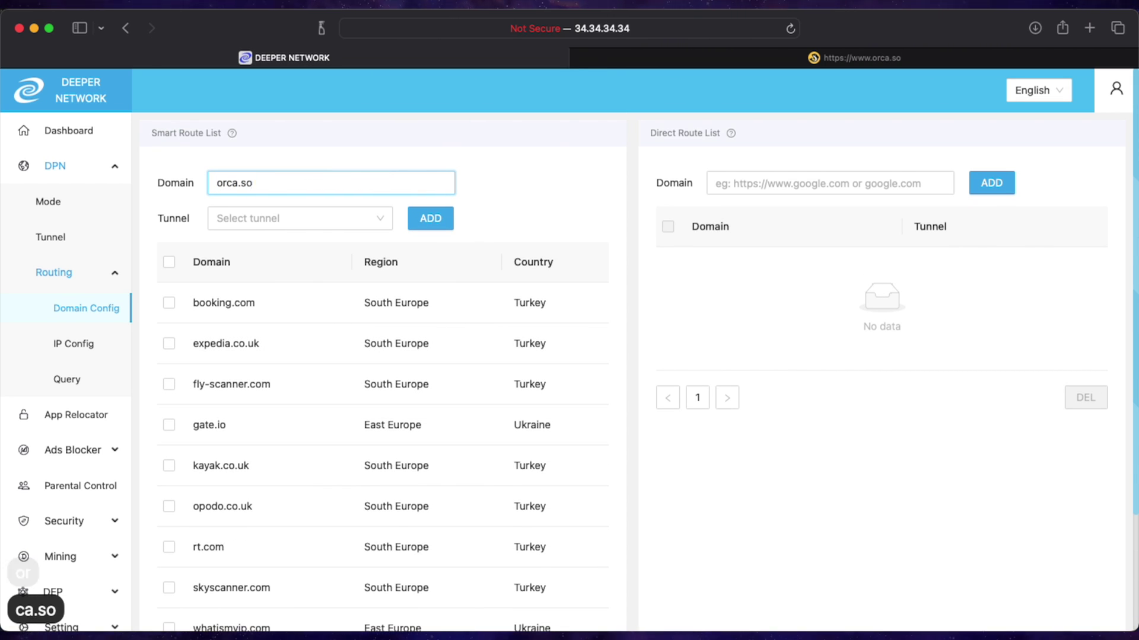
click(382, 221)
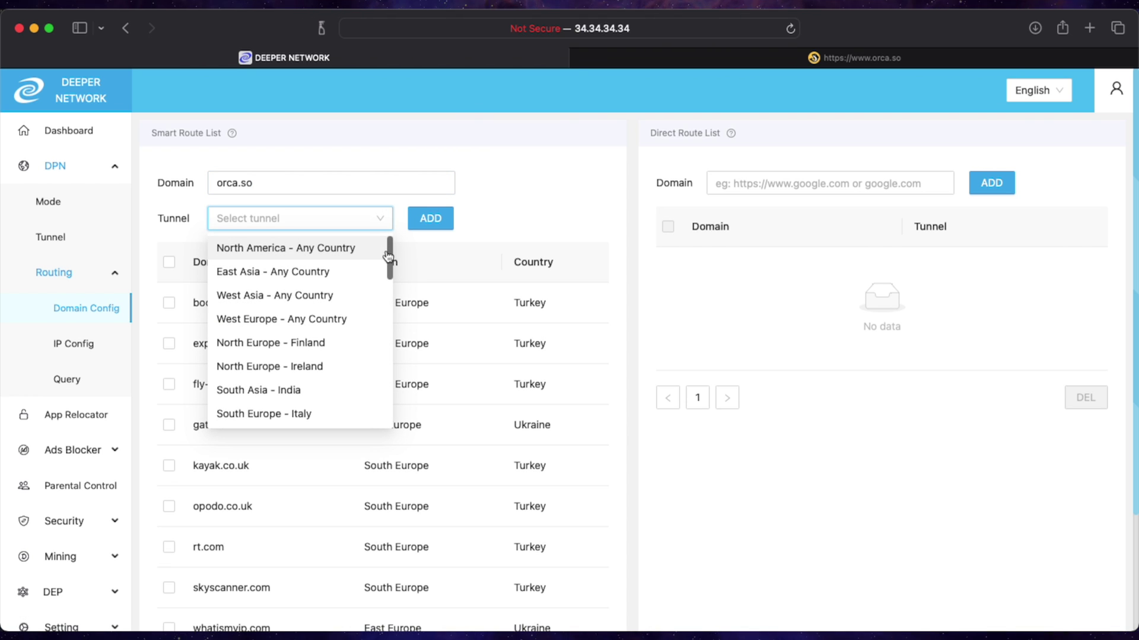
drag(389, 250, 384, 409)
click(345, 418)
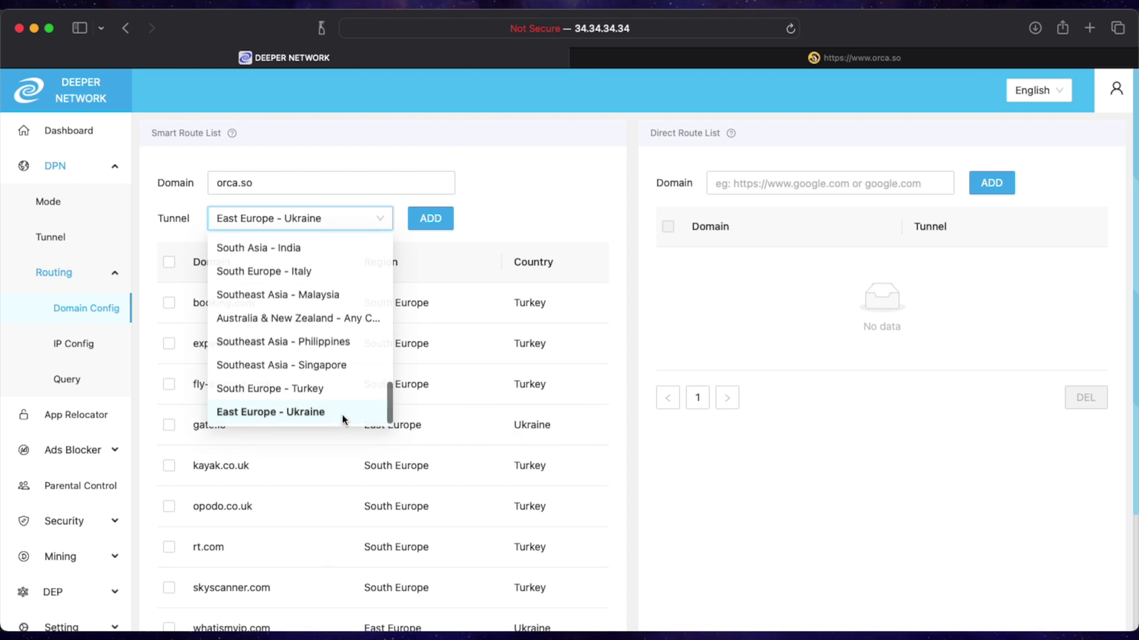
click(415, 223)
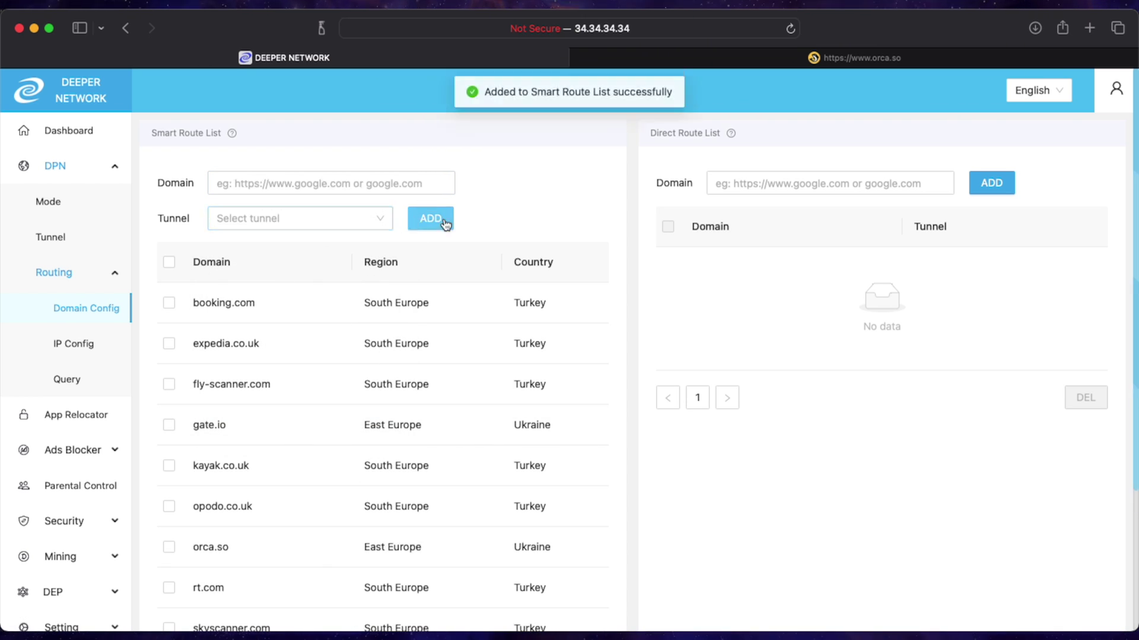
scroll(314, 513, down, 5)
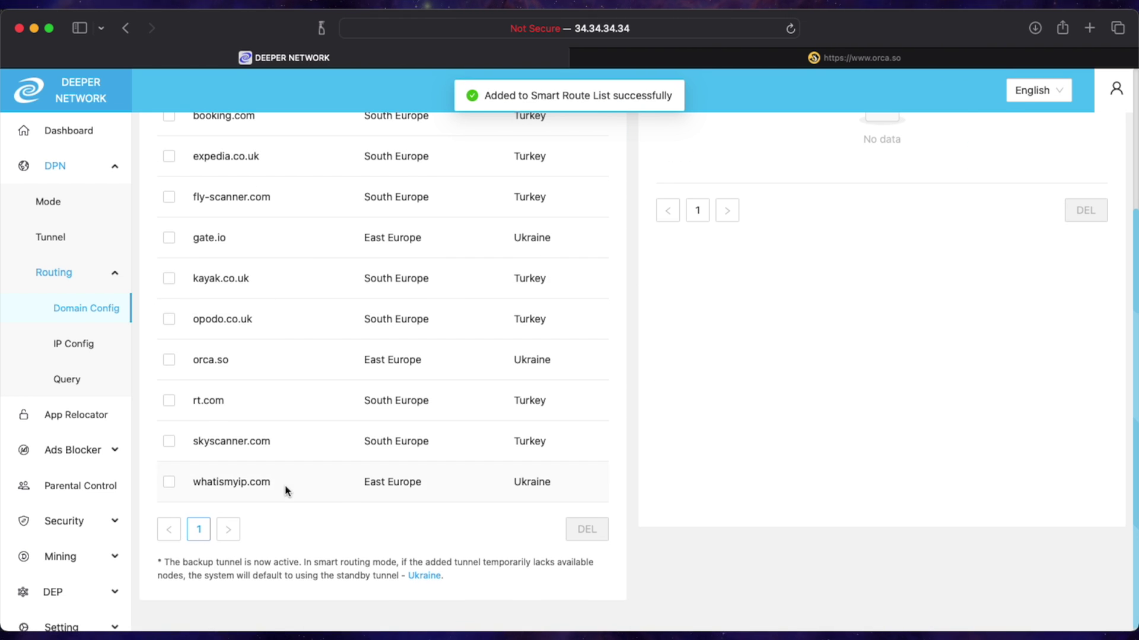
scroll(287, 491, up, 3)
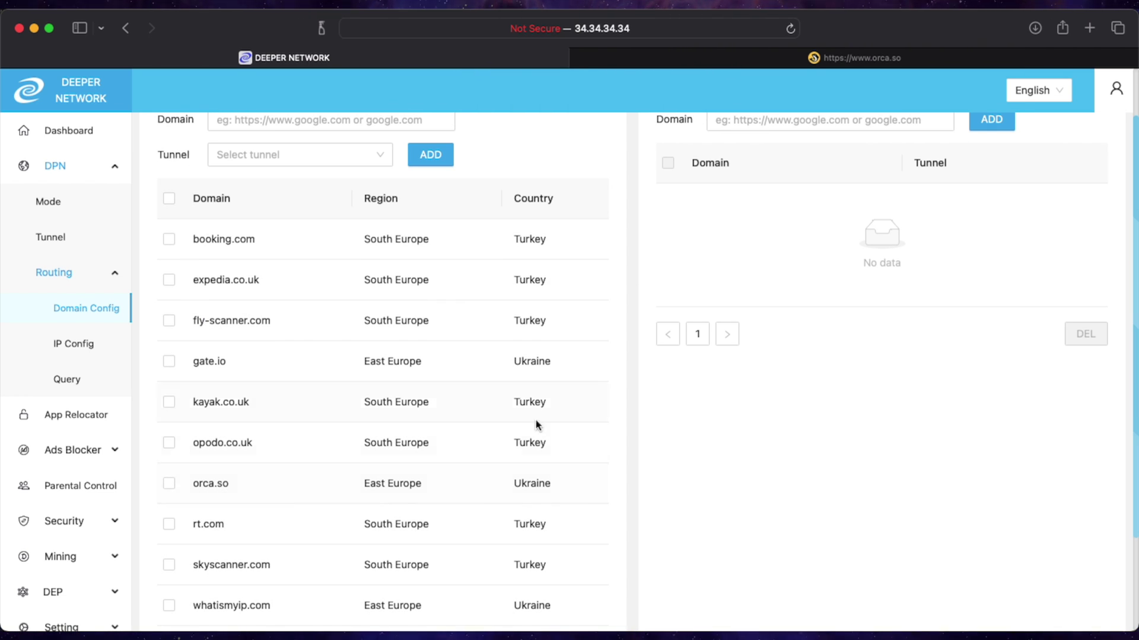
scroll(510, 423, up, 2)
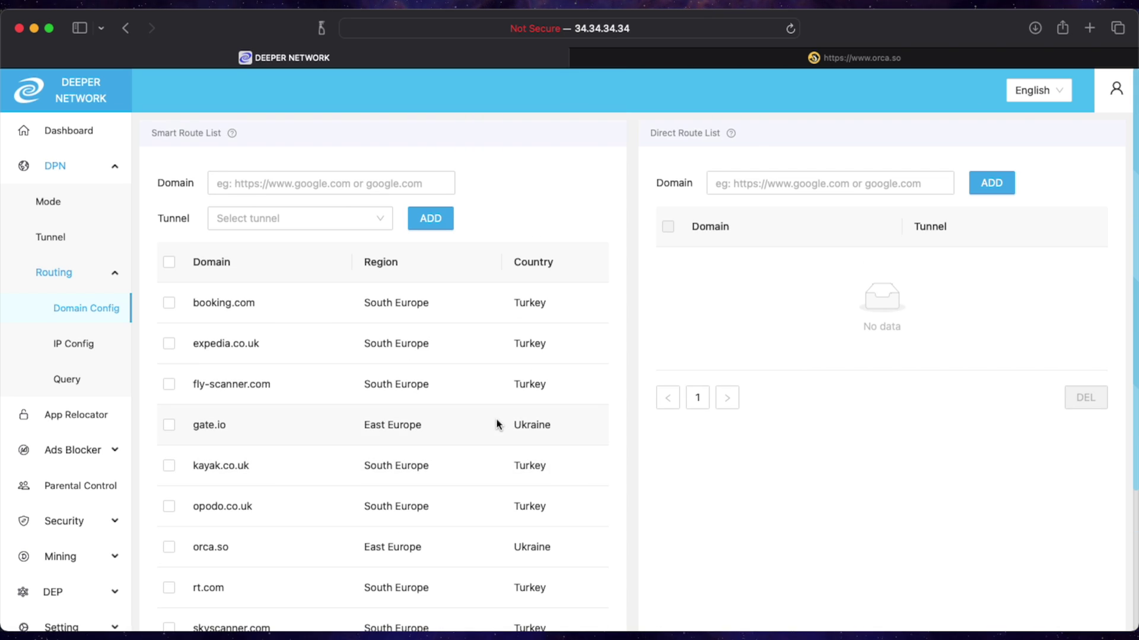
Step: Reload the orca.so tab twice to test the new Ukraine route
click(937, 60)
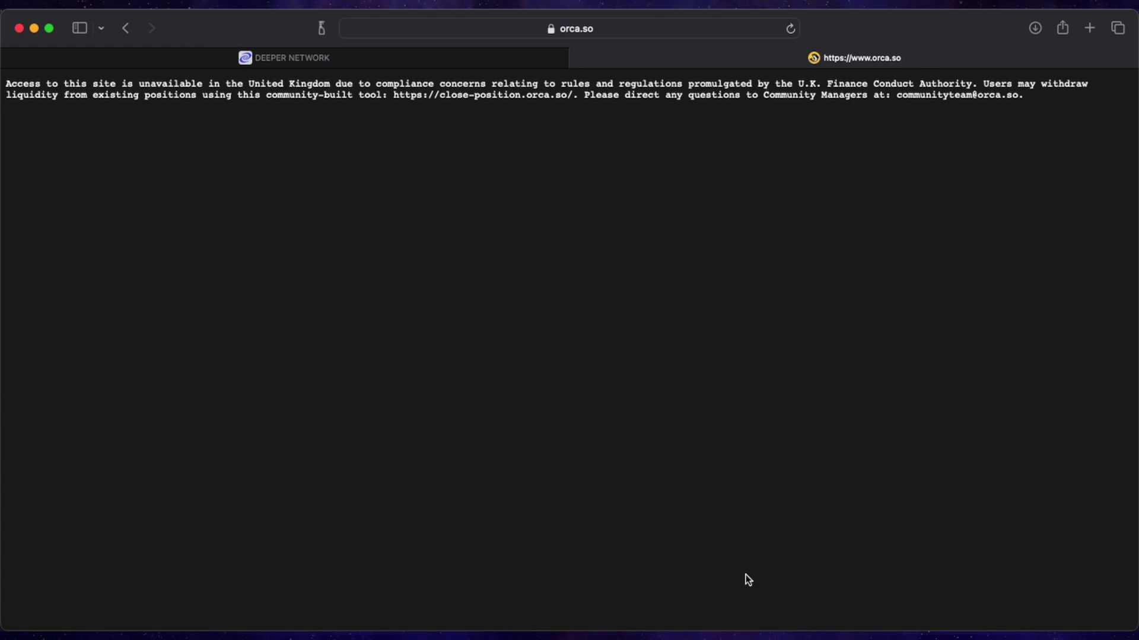
click(791, 31)
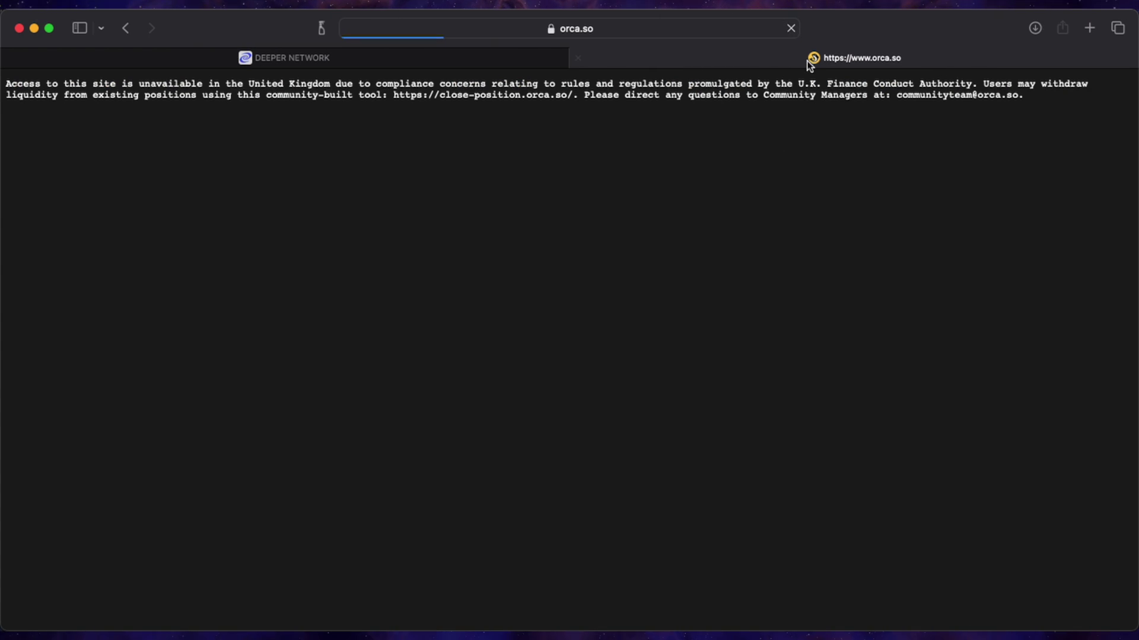
click(793, 29)
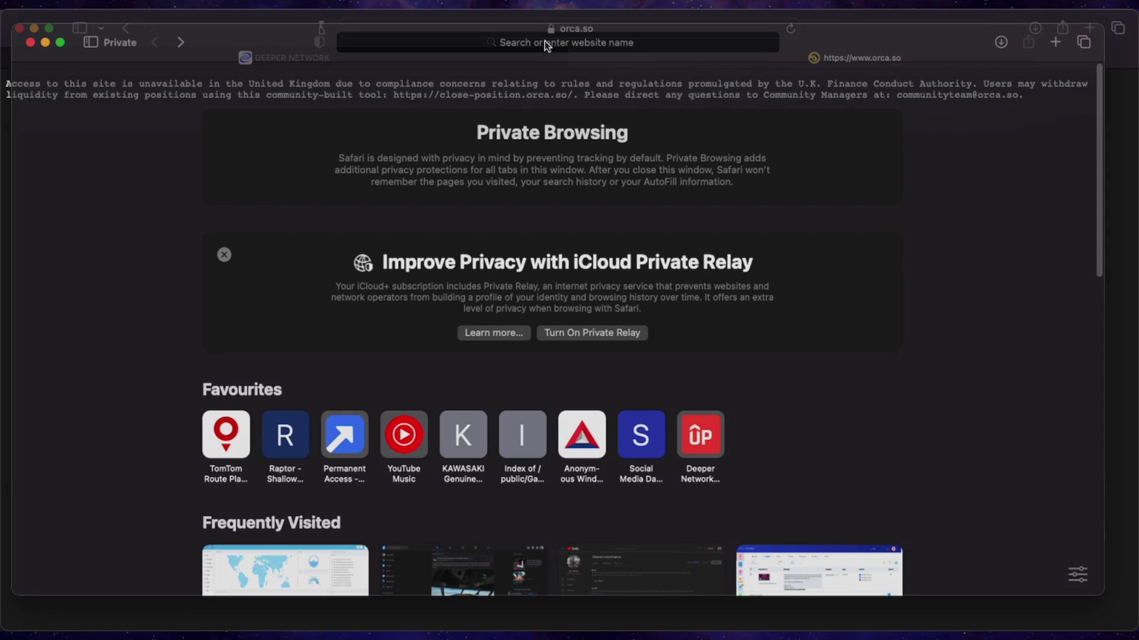
Step: Load orca.so in a private window, reaching the HONEY–USDC swap page
click(563, 41)
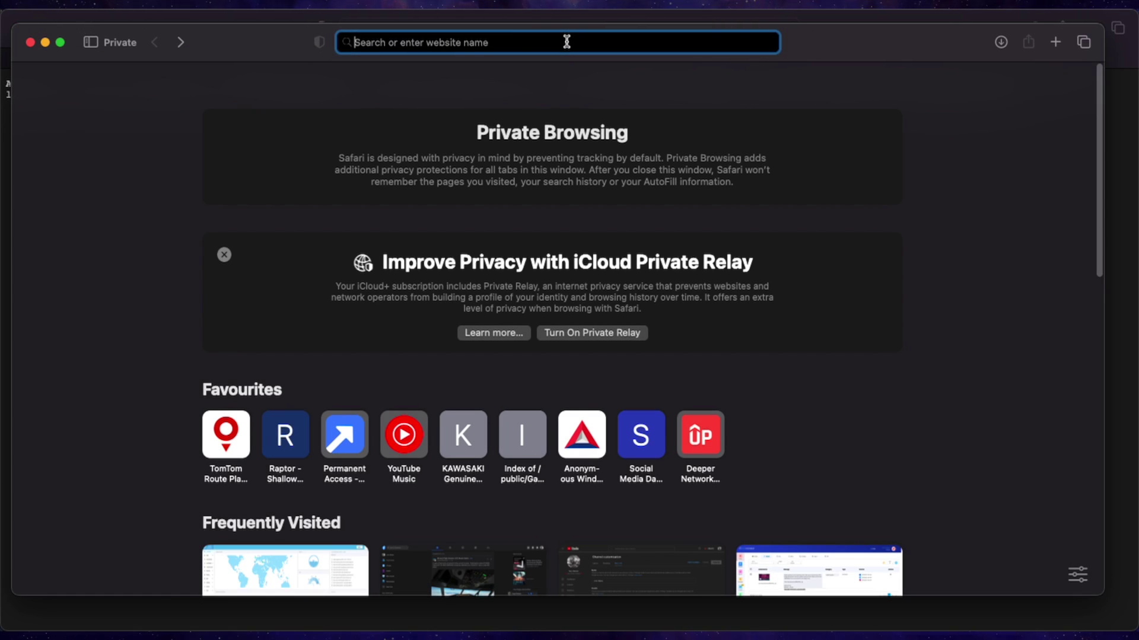
text(orca.so)
key(Return)
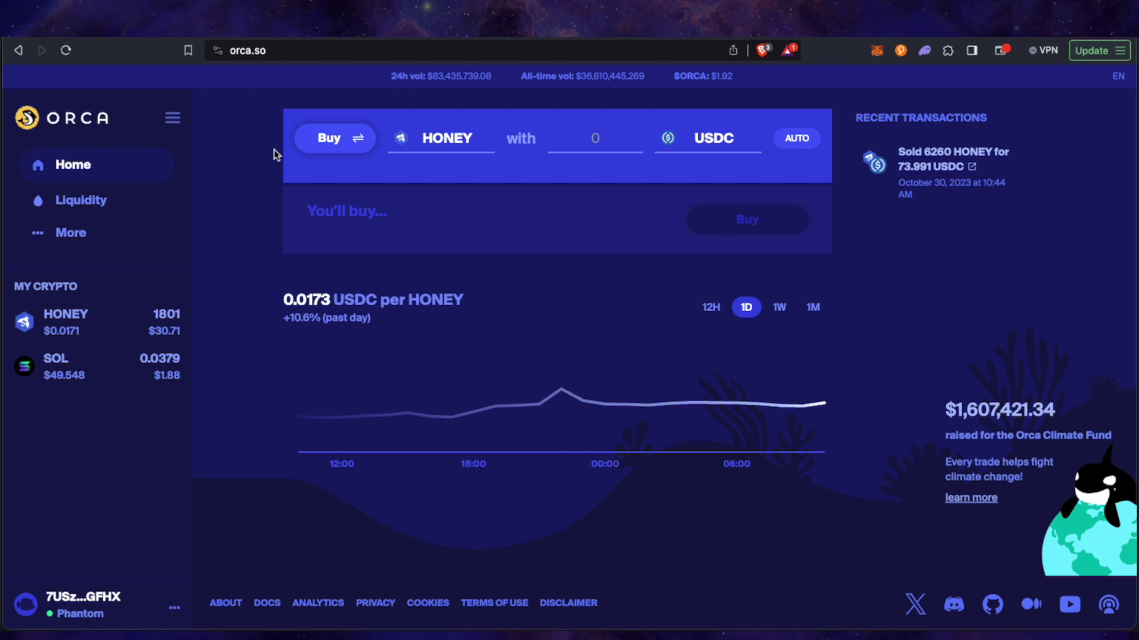
Step: Switch the Orca swap to Sell and enter the full 1801 HONEY balance, quoting 30.871 USDC
click(66, 50)
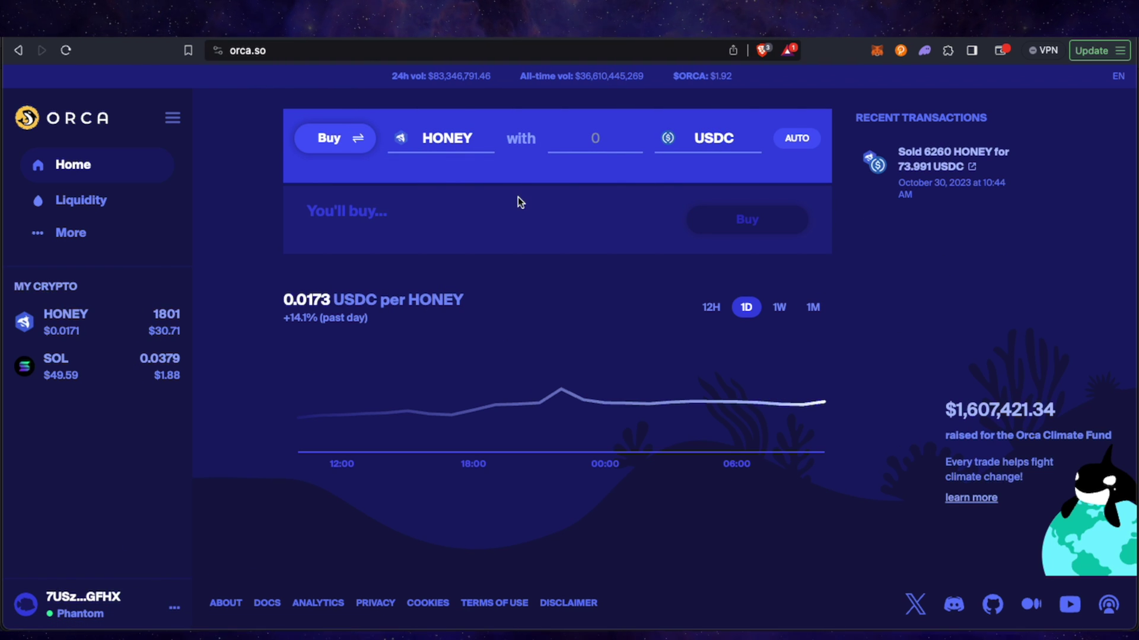
click(338, 147)
click(469, 134)
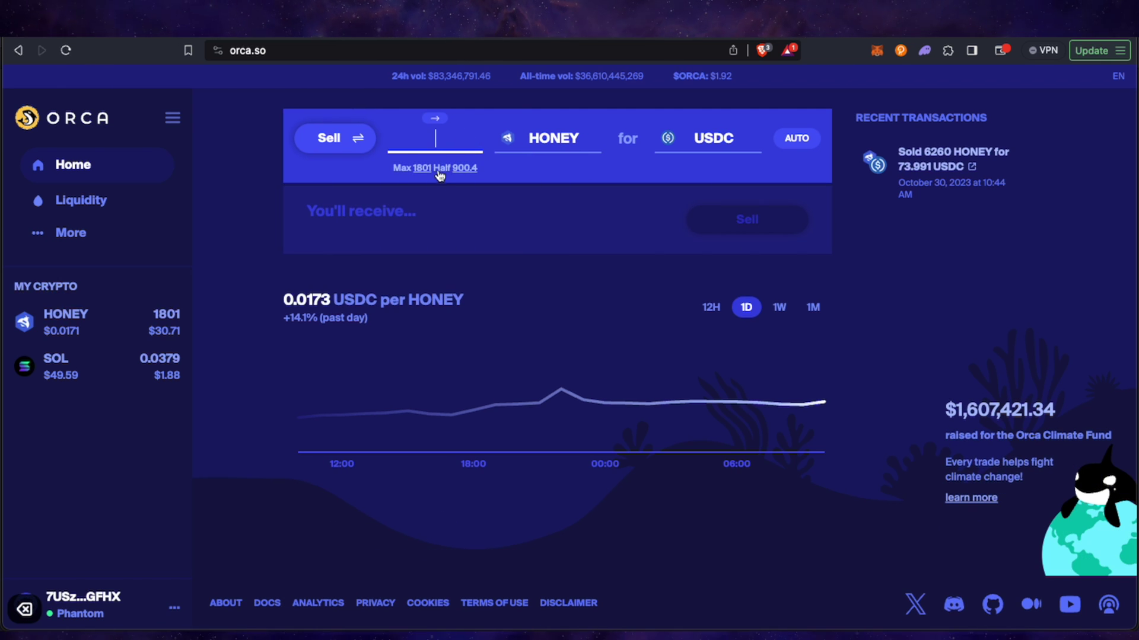
click(424, 168)
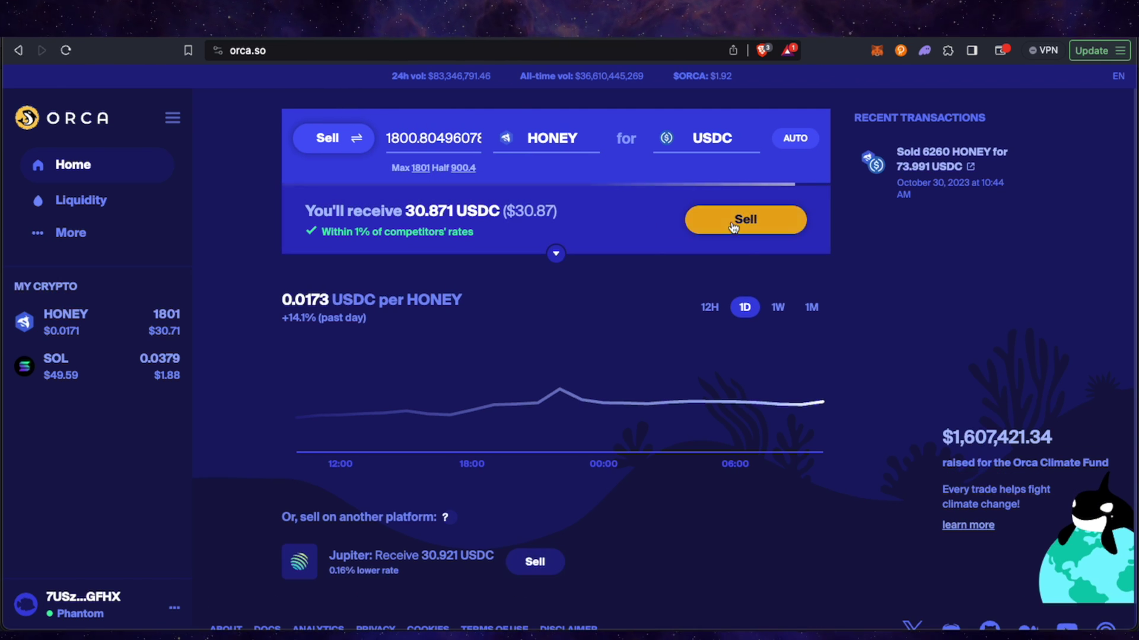
Step: Sell 1801 HONEY for about 30.87 USDC, unlocking Phantom with the wallet password and confirming
click(733, 223)
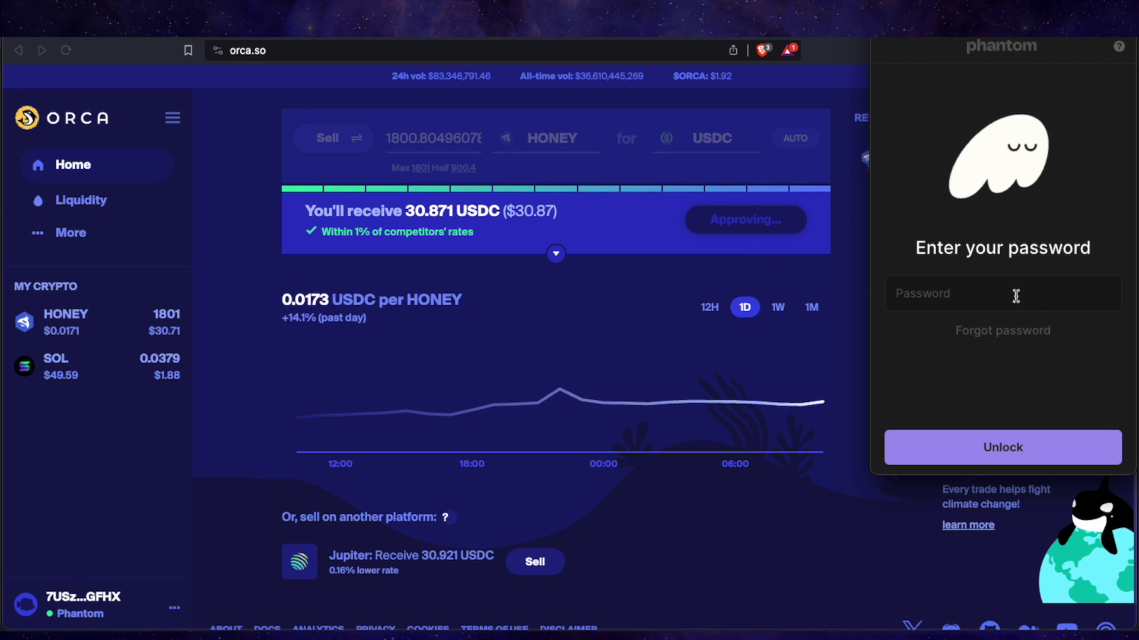
click(1001, 294)
text(•••••••)
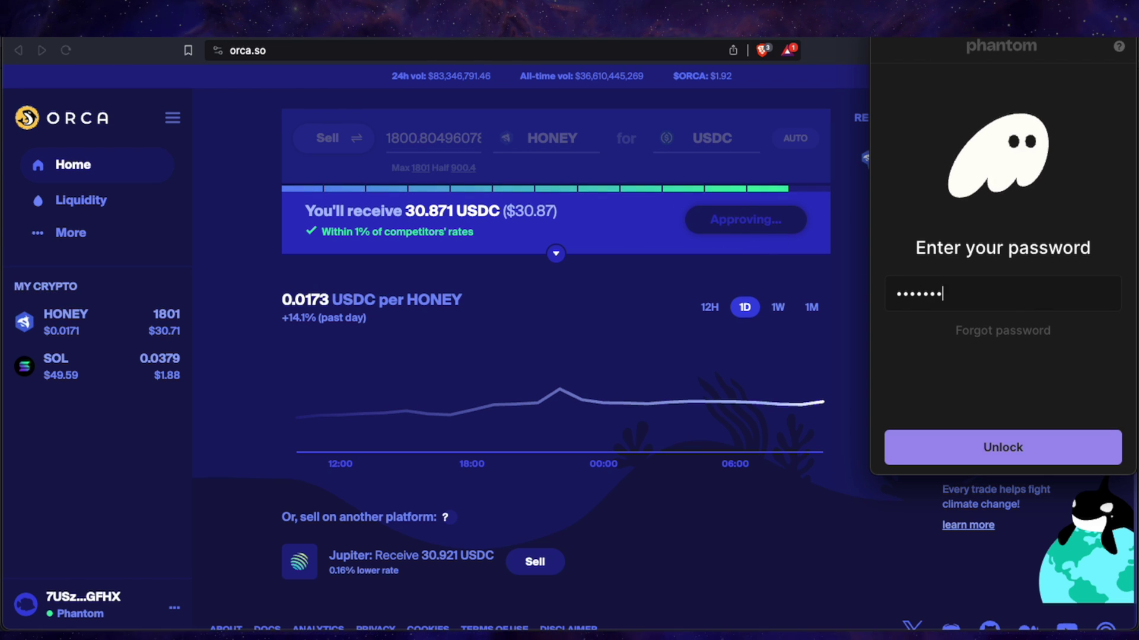
text(••••)
key(Return)
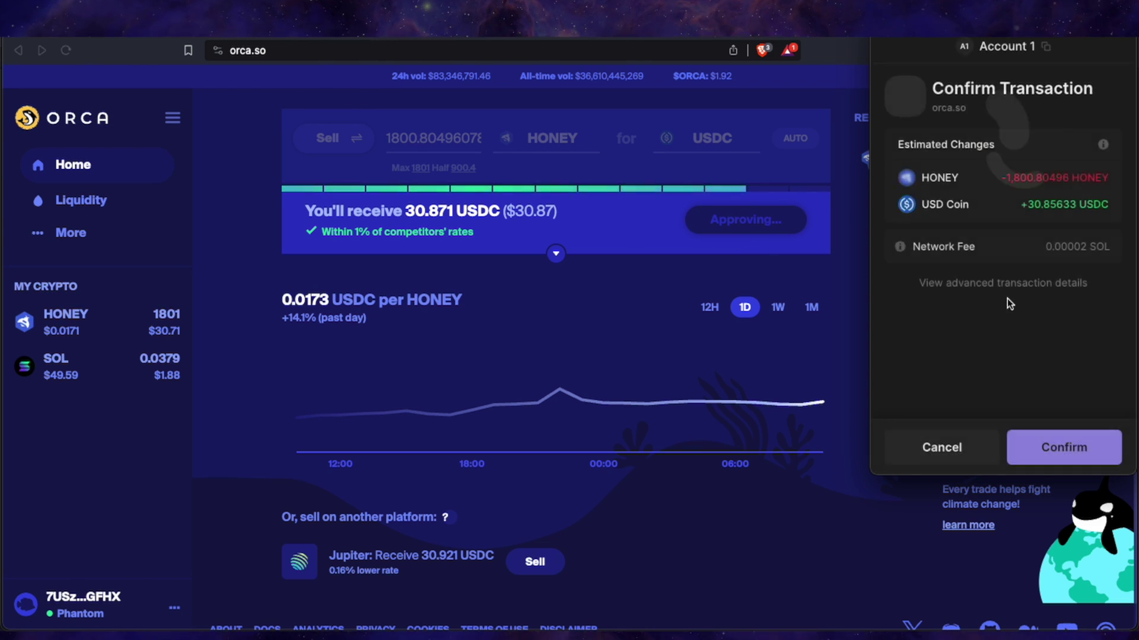
click(1050, 446)
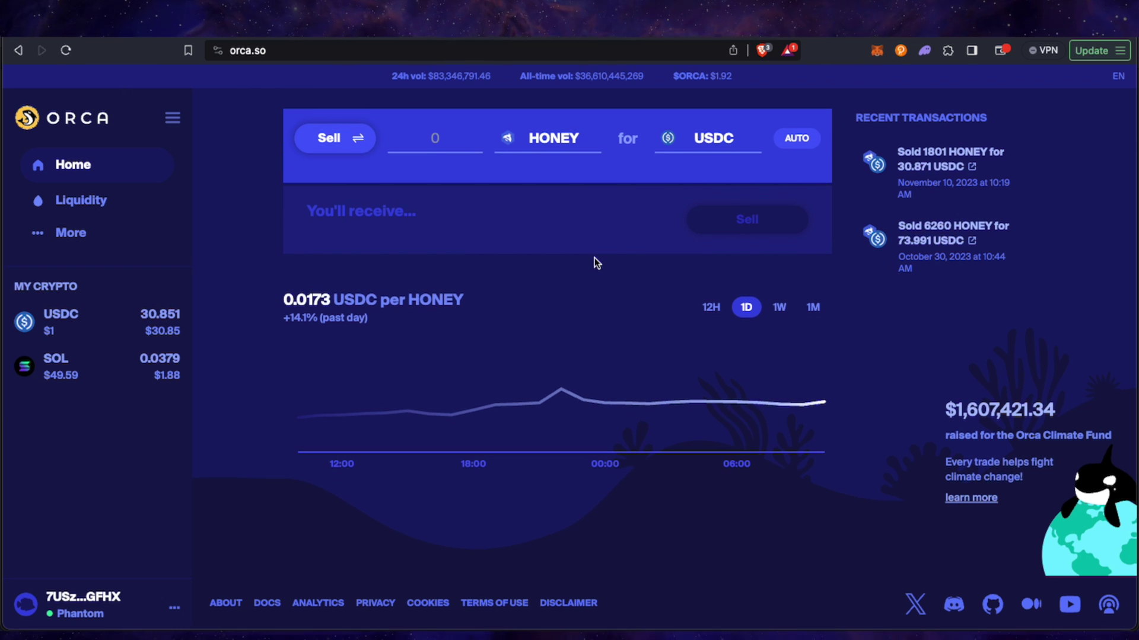
Step: Check the 30.85135 USDC holding in Phantom, then reopen the $32.76 wallet overview
click(926, 52)
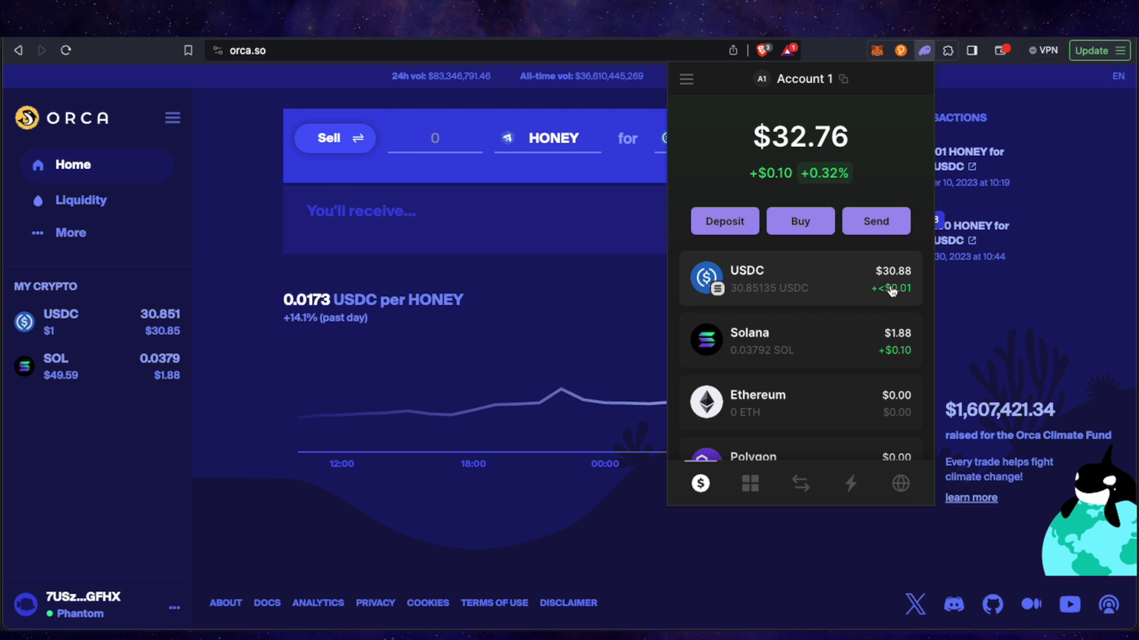
scroll(892, 290, down, 3)
scroll(898, 276, up, 3)
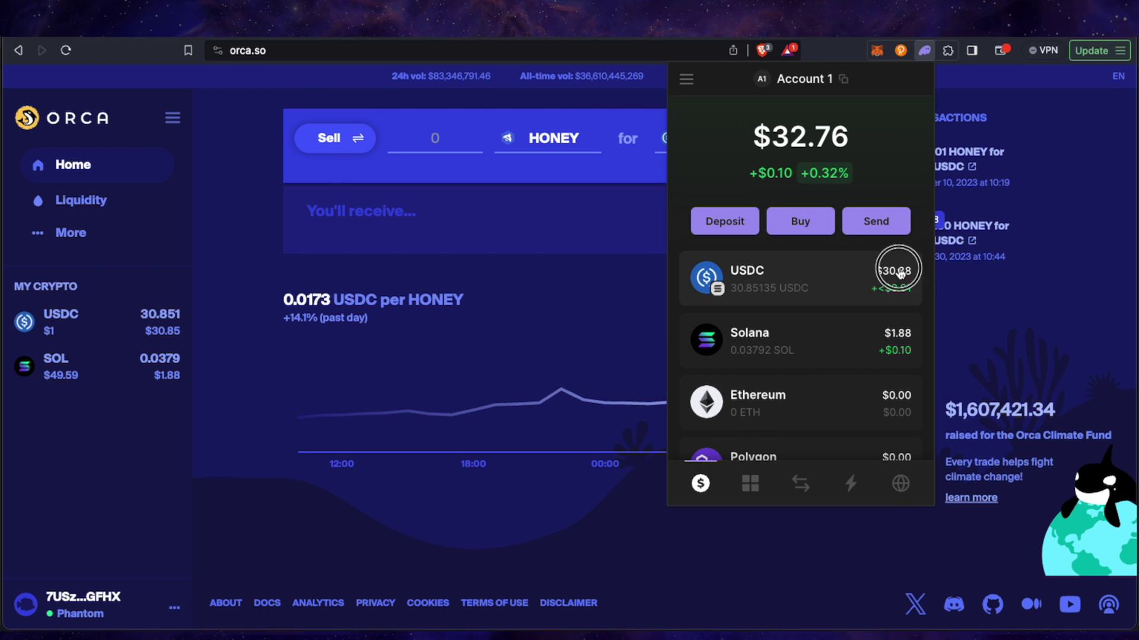
click(899, 274)
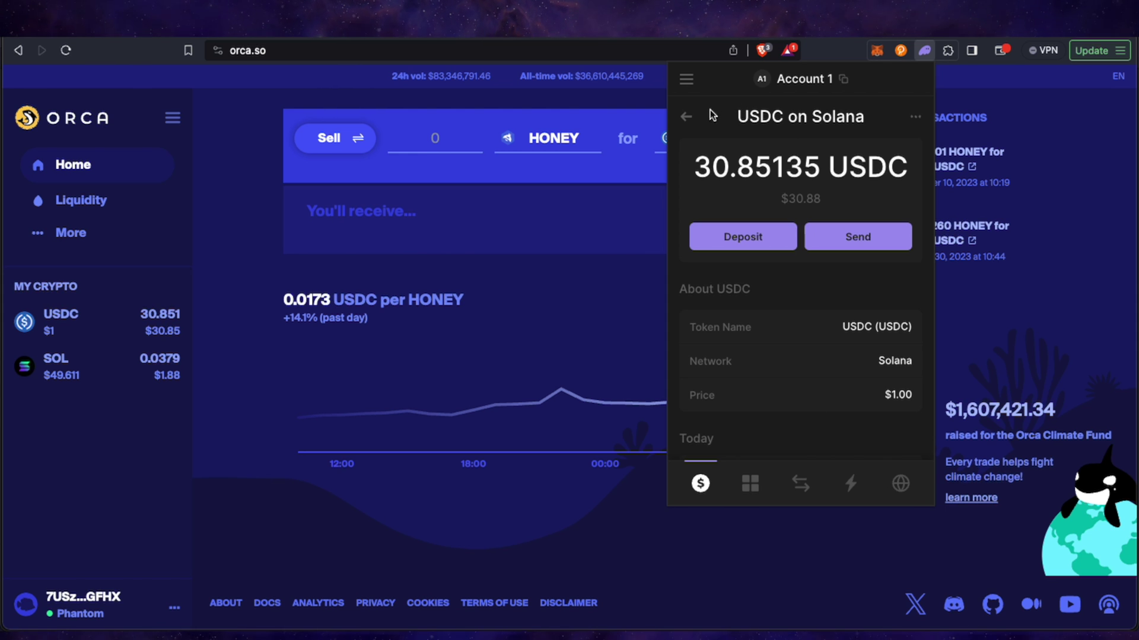
click(687, 116)
click(688, 530)
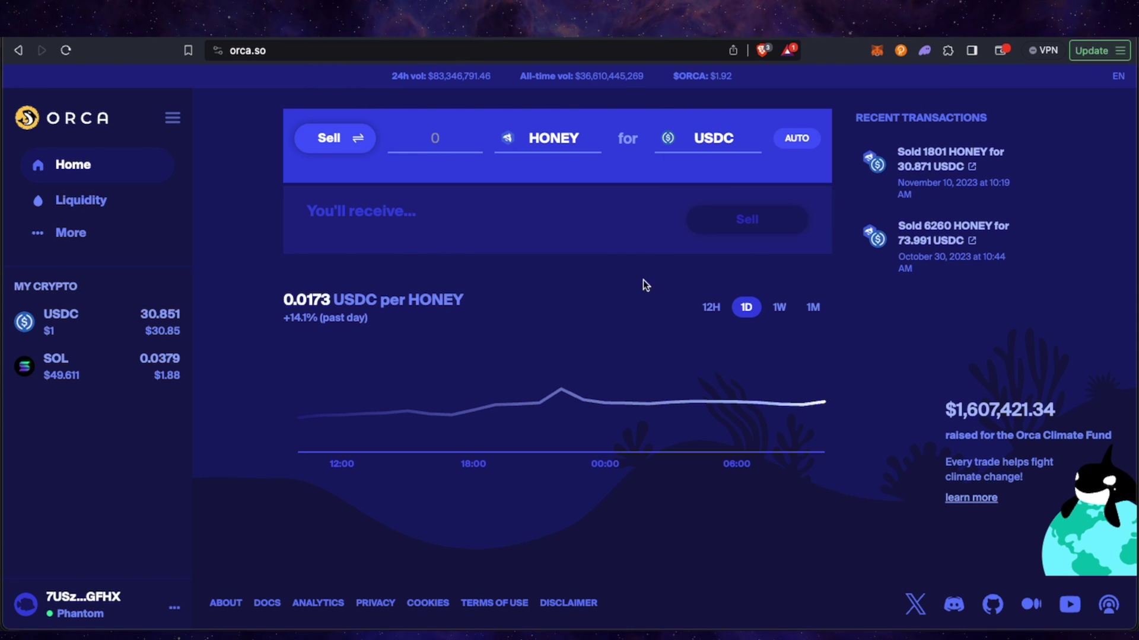
click(924, 50)
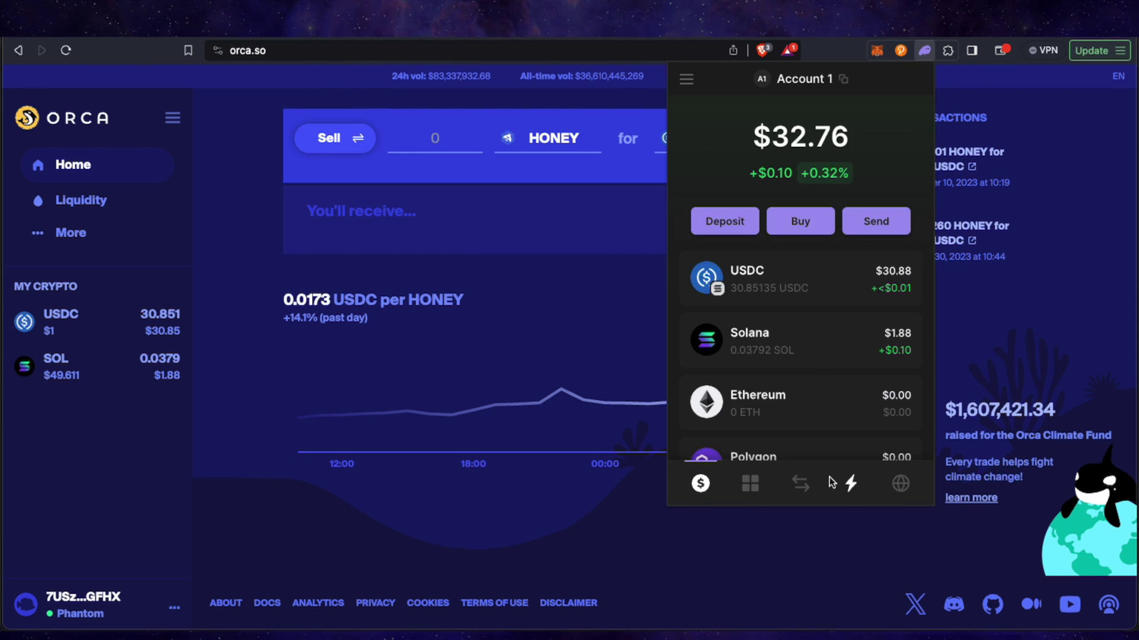
Step: Try swapping the whole 0.035424321 SOL into USDC in Phantom, get no quotes, and close it
click(800, 484)
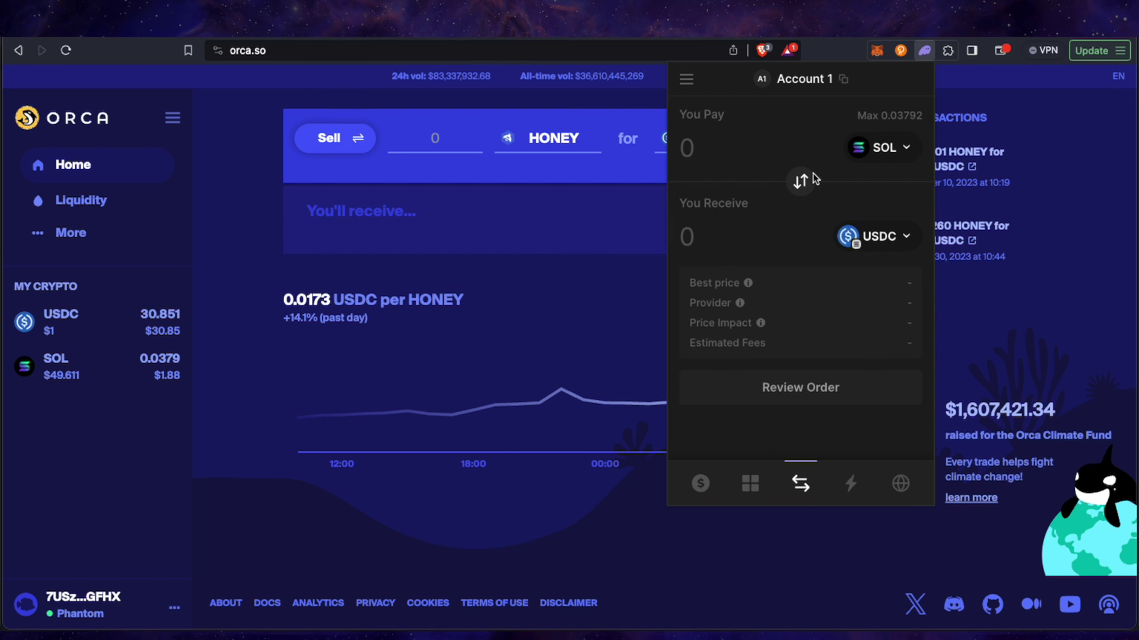
click(902, 148)
click(780, 252)
click(890, 116)
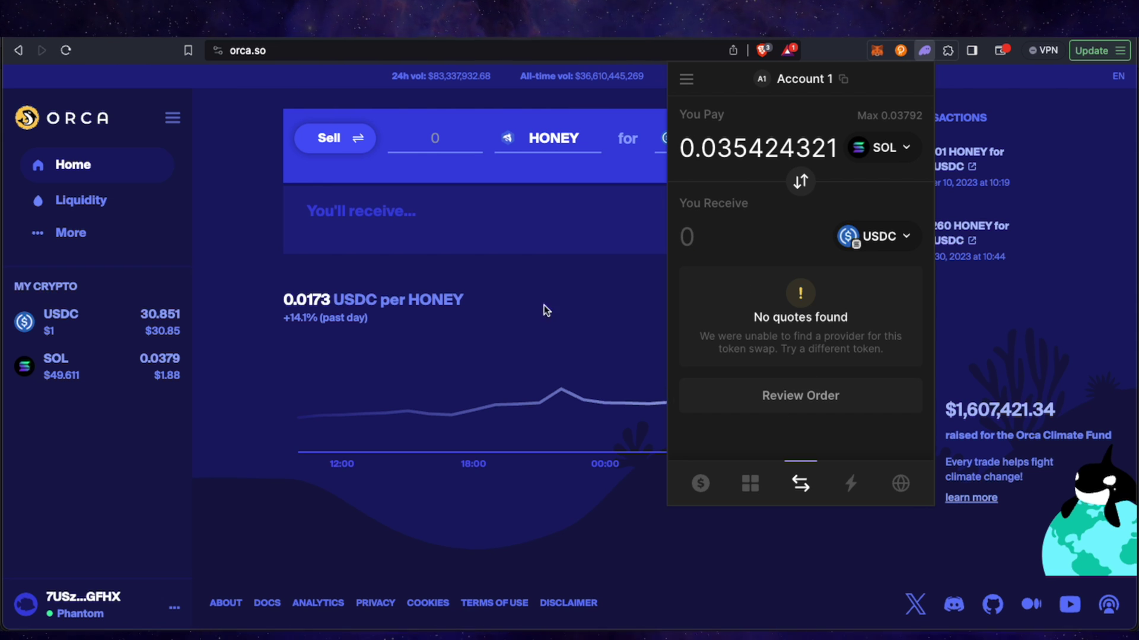
click(552, 504)
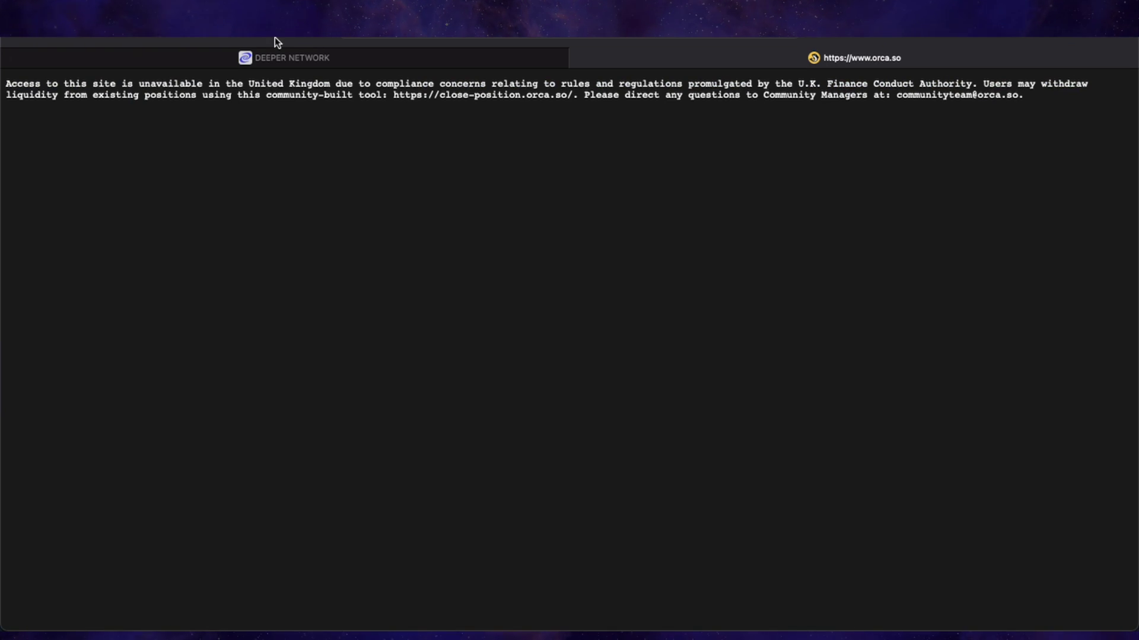
Step: Switch Deeper DPN to Full Route mode with Kill Switch enabled, then return to orca.so
click(278, 56)
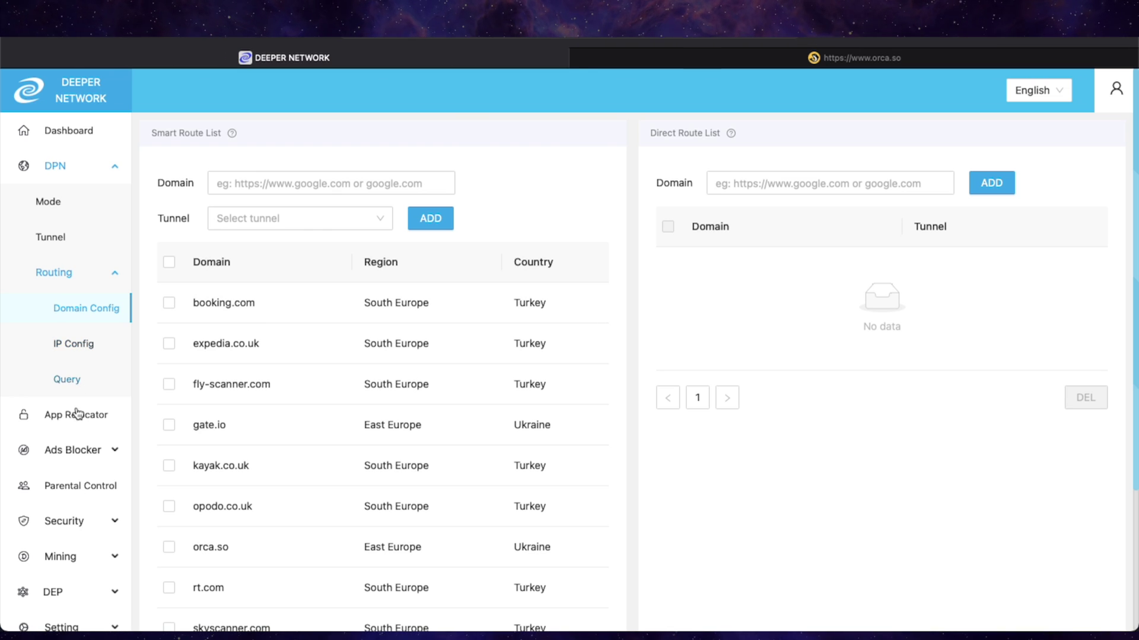
click(58, 205)
click(255, 176)
click(242, 224)
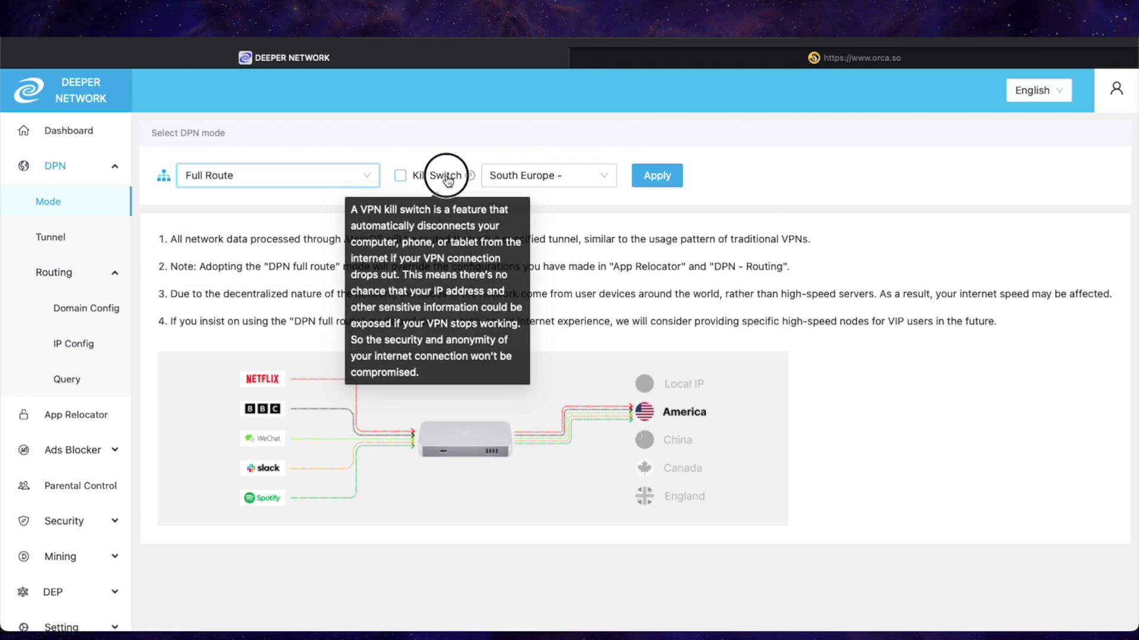
click(400, 176)
click(657, 176)
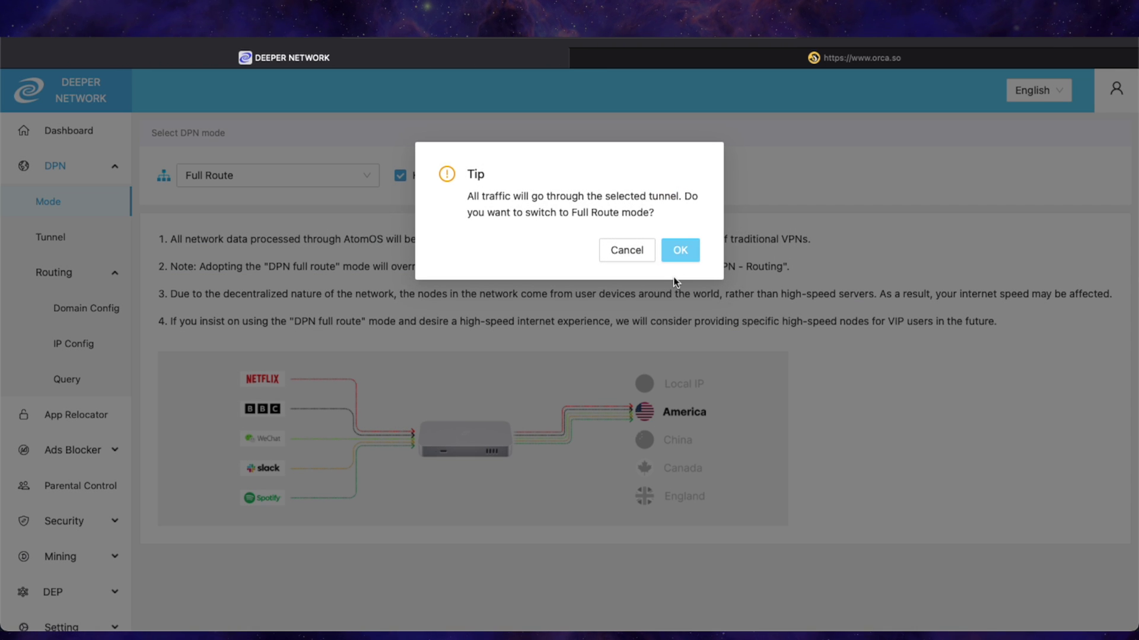
click(679, 249)
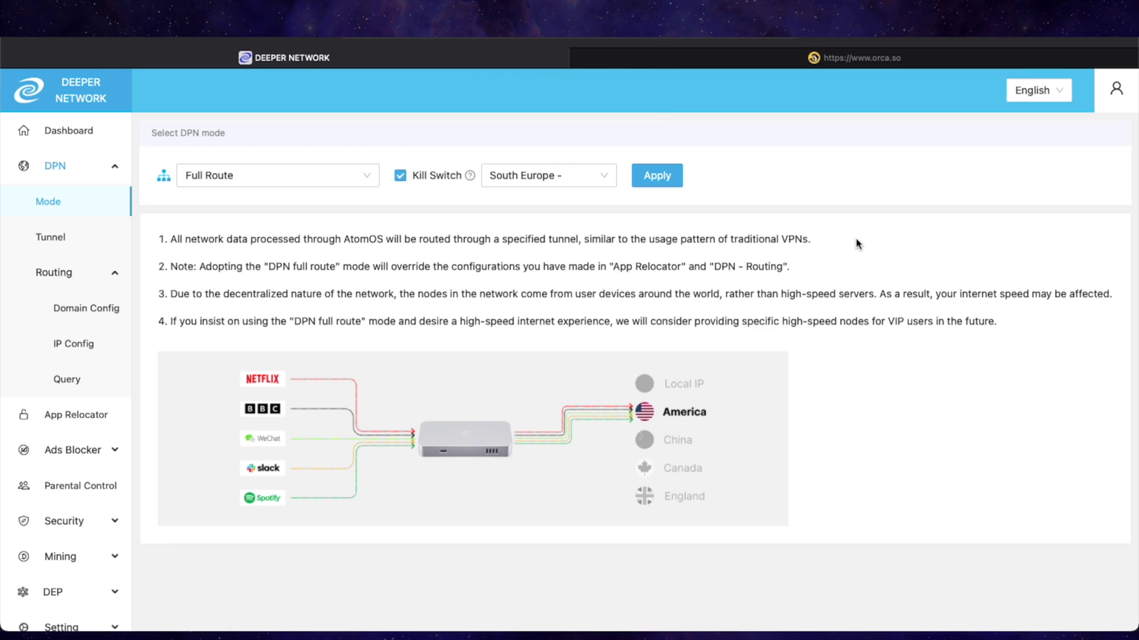
click(862, 58)
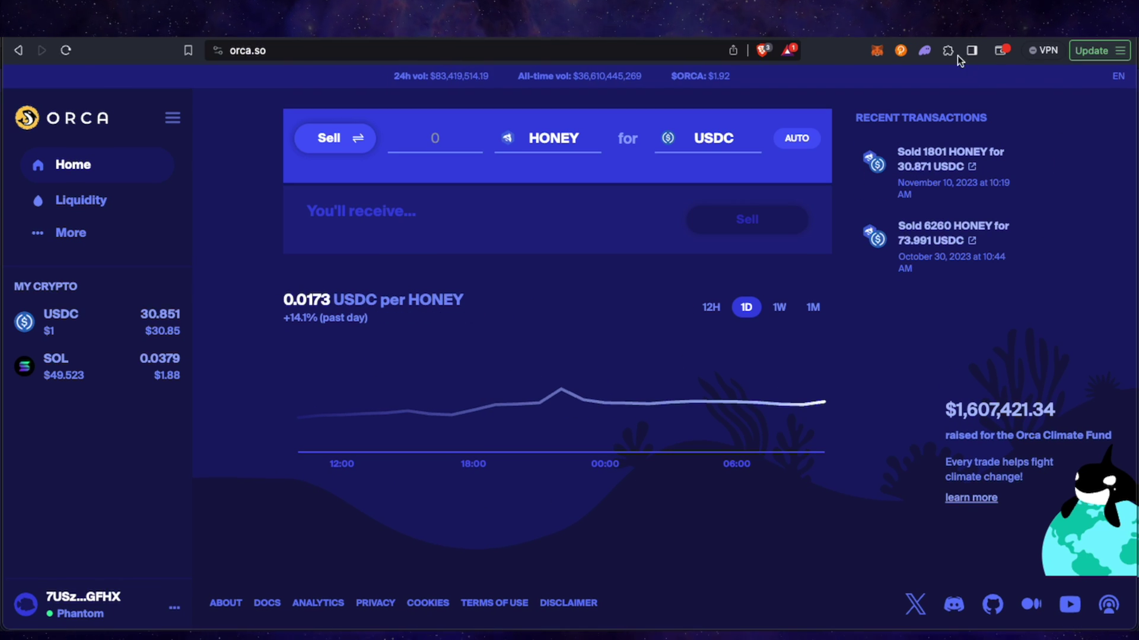
Step: Review a 0.035424321 SOL to 1.73839 USDC quote via Orca Whirlpools, cancel it, and close Phantom
click(924, 52)
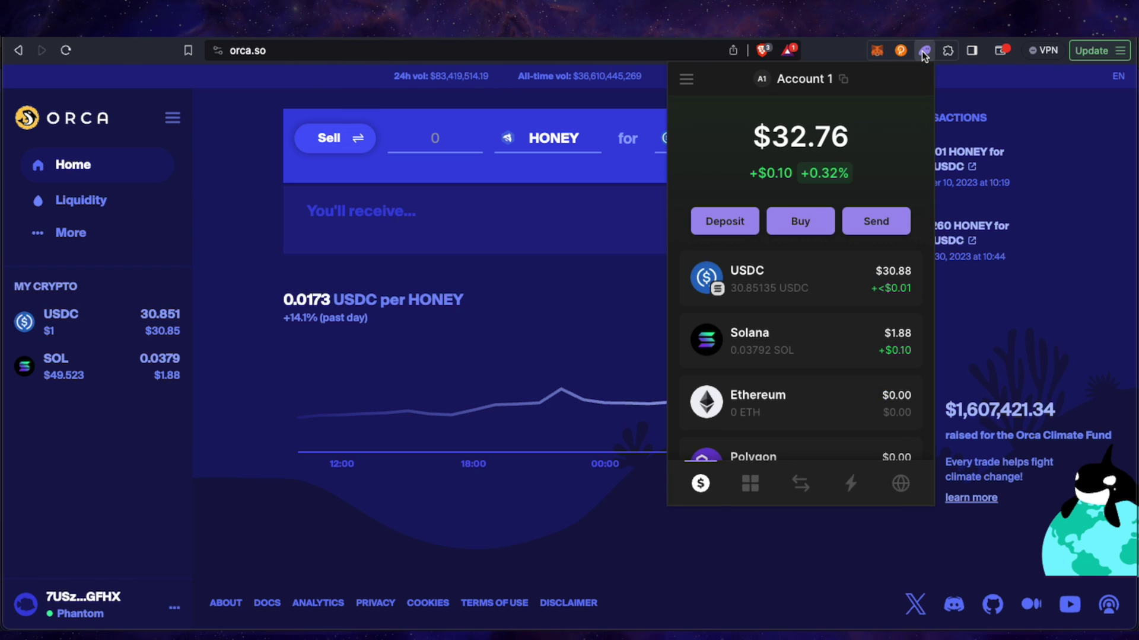
click(796, 489)
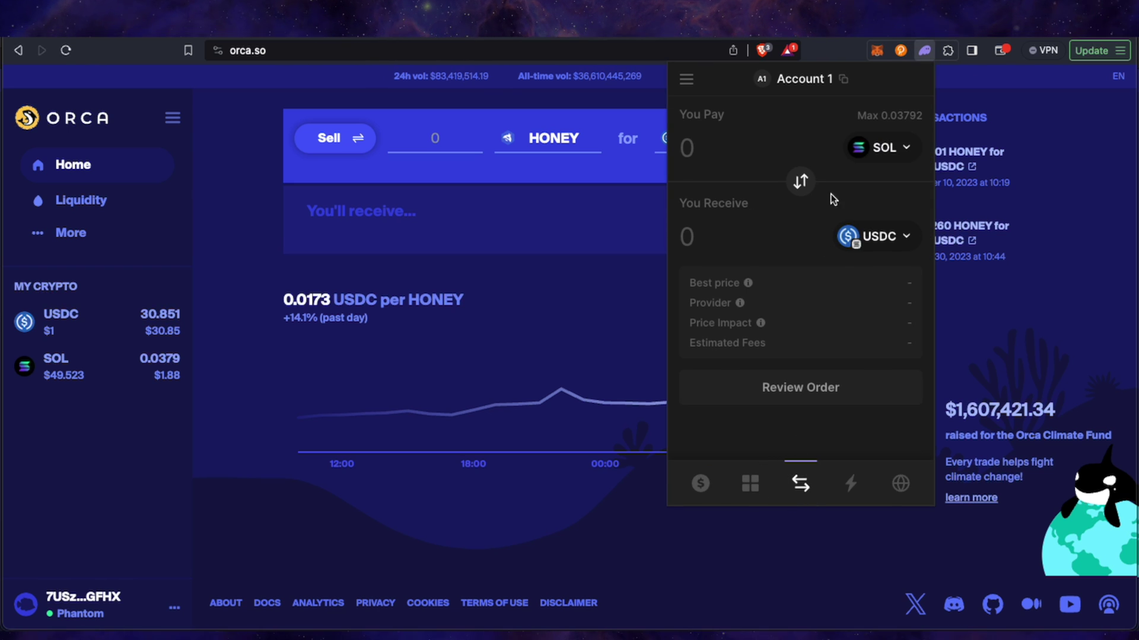
click(880, 118)
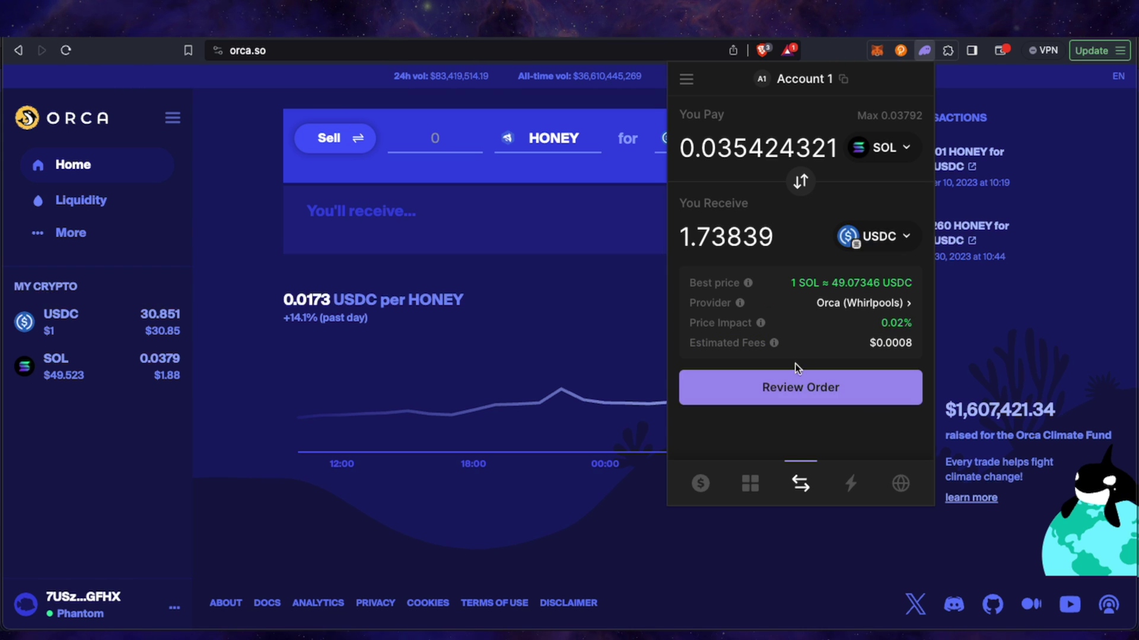
click(806, 392)
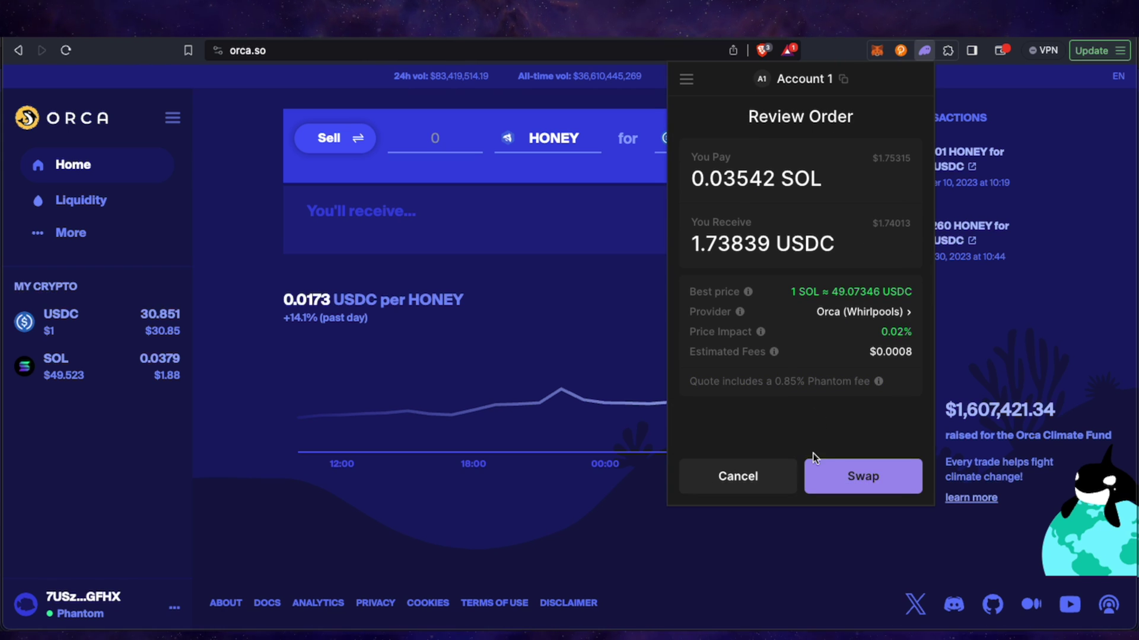
click(741, 474)
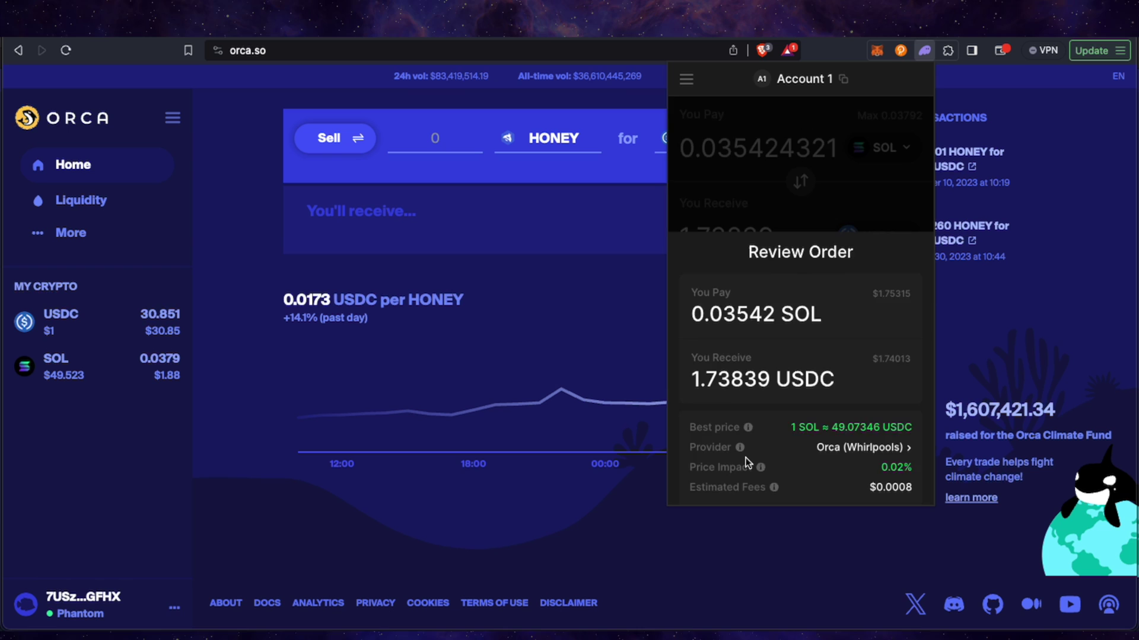
click(1065, 159)
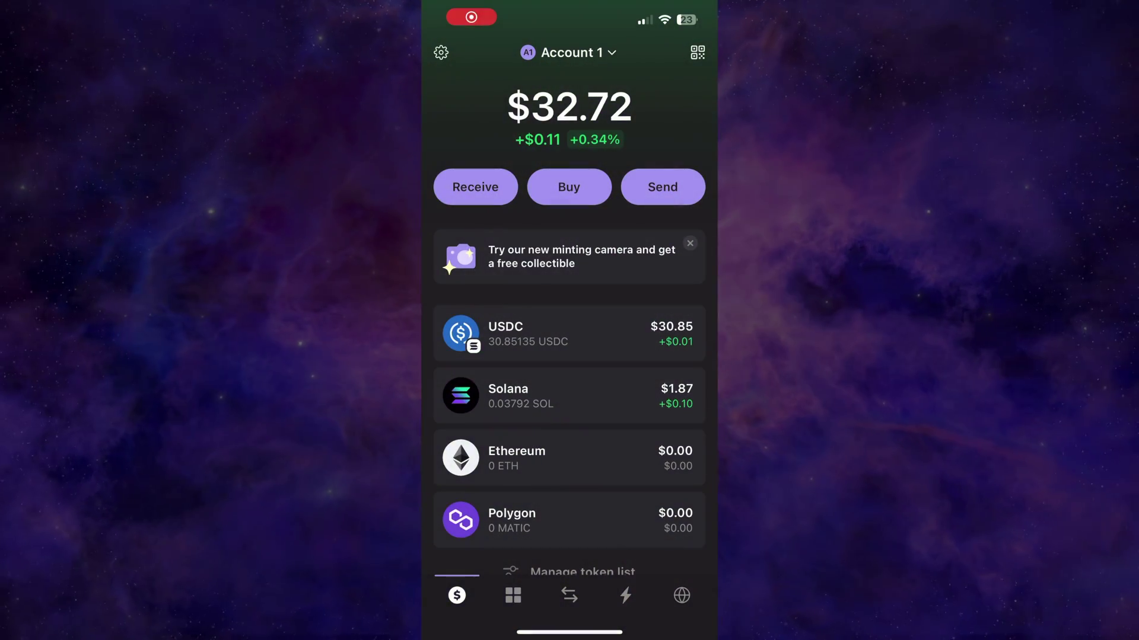
Step: In the phone's Phantom swap, pay the full 30.851352 USDC for SOL, which finds no quotes
scroll(569, 356, down, 1)
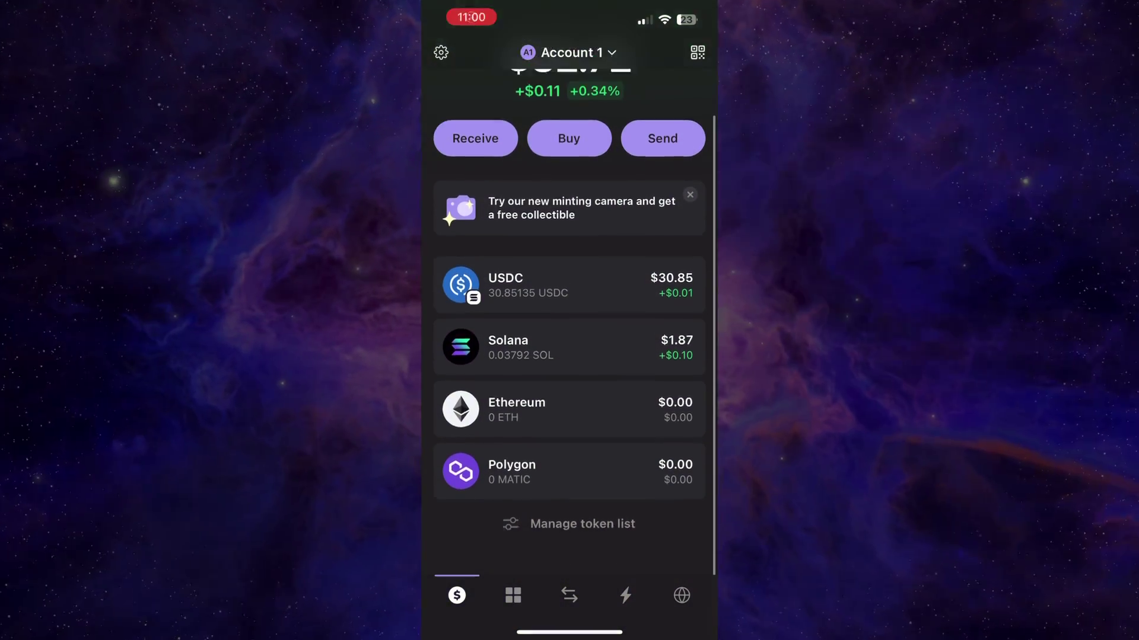
scroll(569, 356, up, 1)
scroll(570, 355, down, 2)
scroll(569, 356, up, 2)
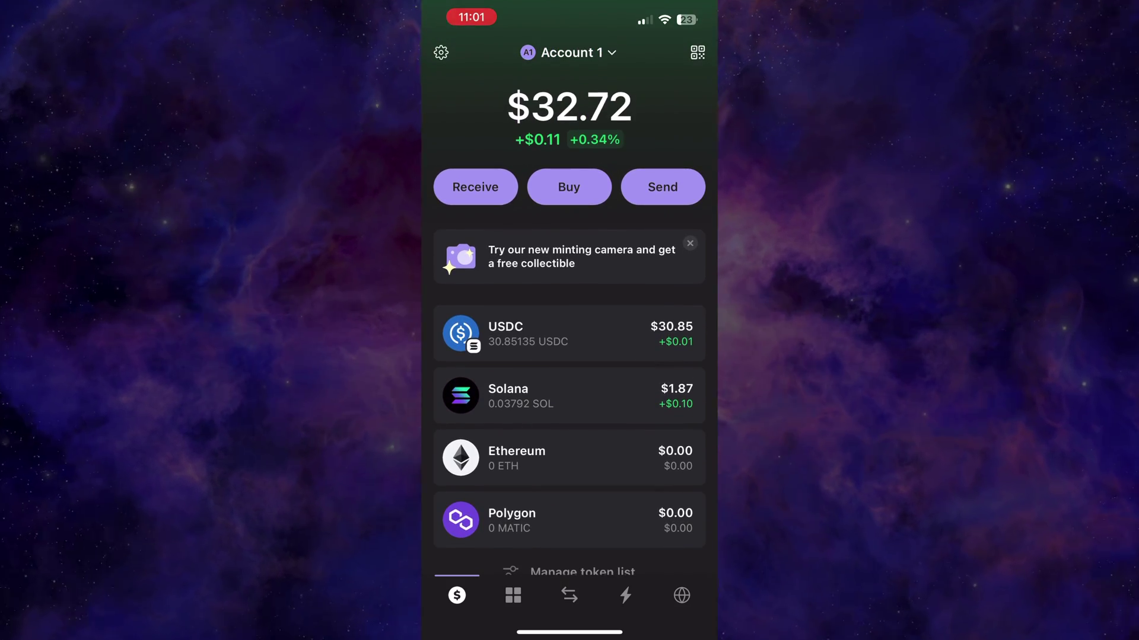
click(569, 595)
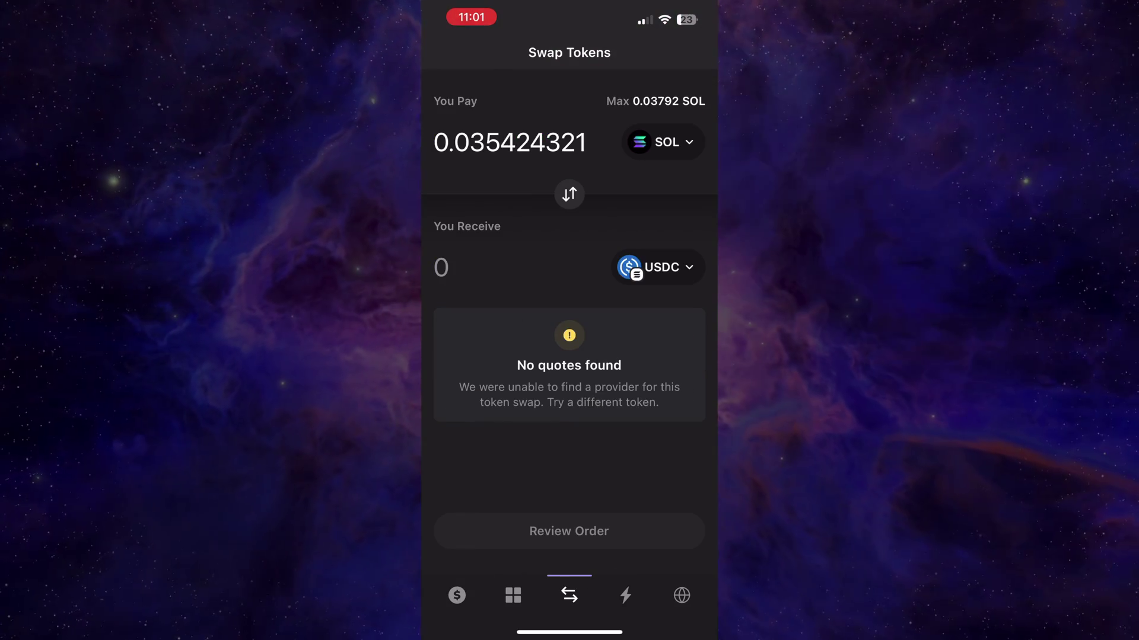
click(663, 142)
click(569, 163)
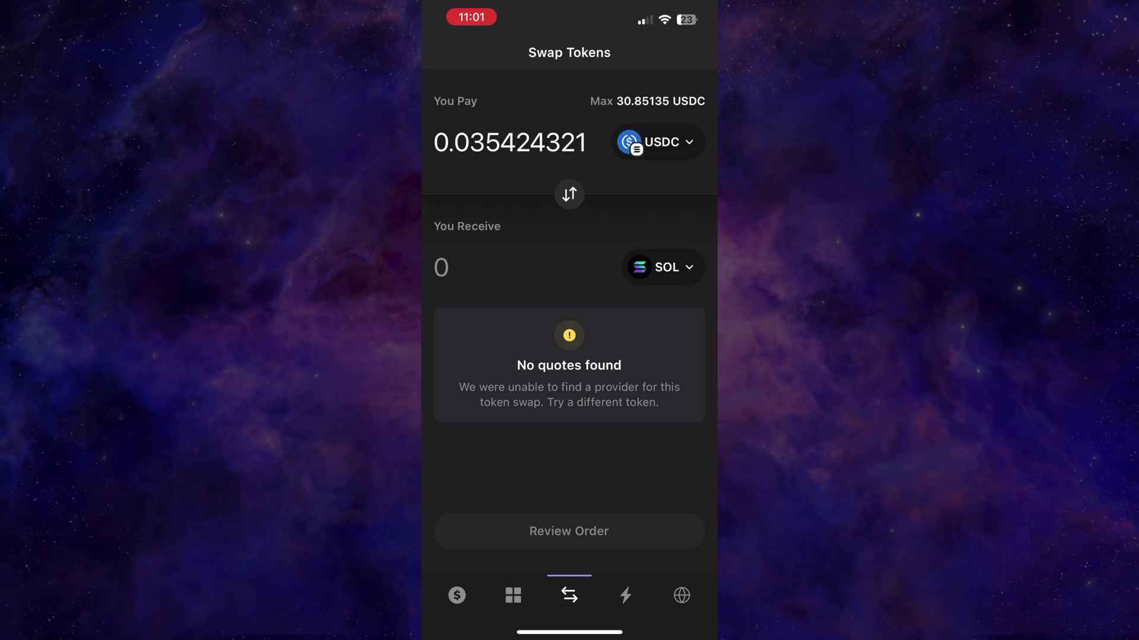
click(648, 101)
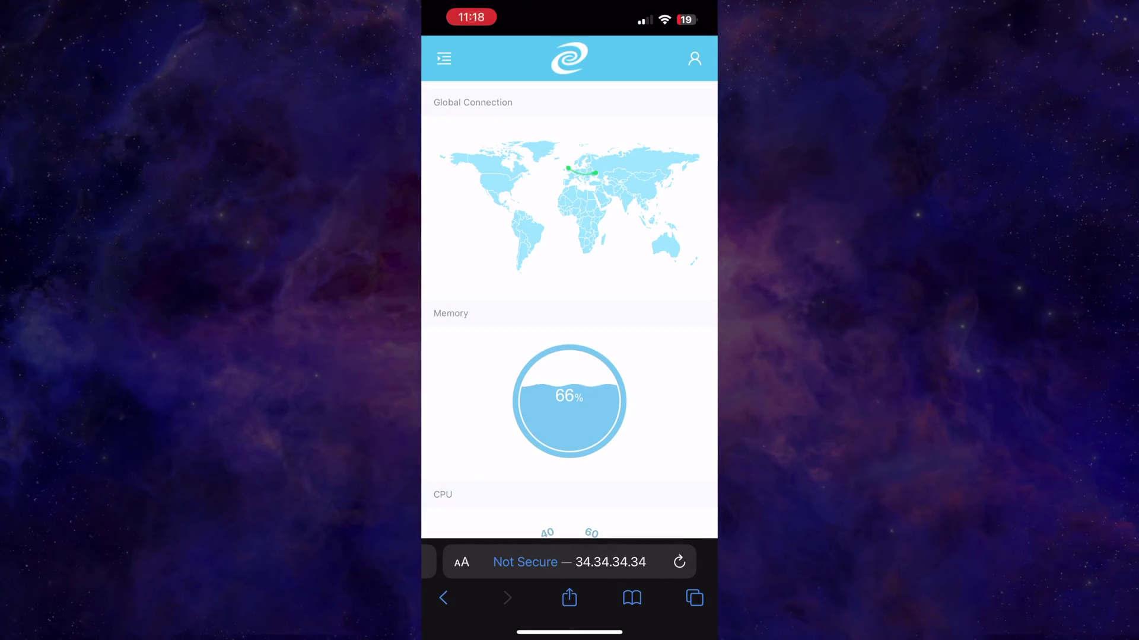
Step: Check that the DPN mode is Full Route through the East Europe - Ukraine - 3 tunnel
click(443, 58)
click(477, 135)
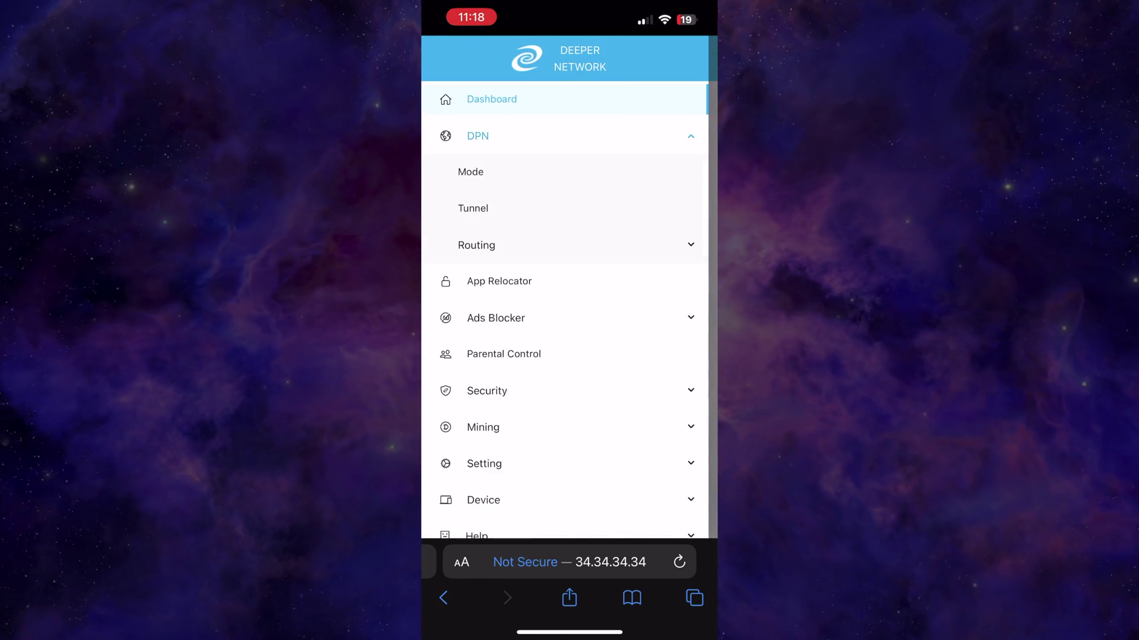
click(470, 172)
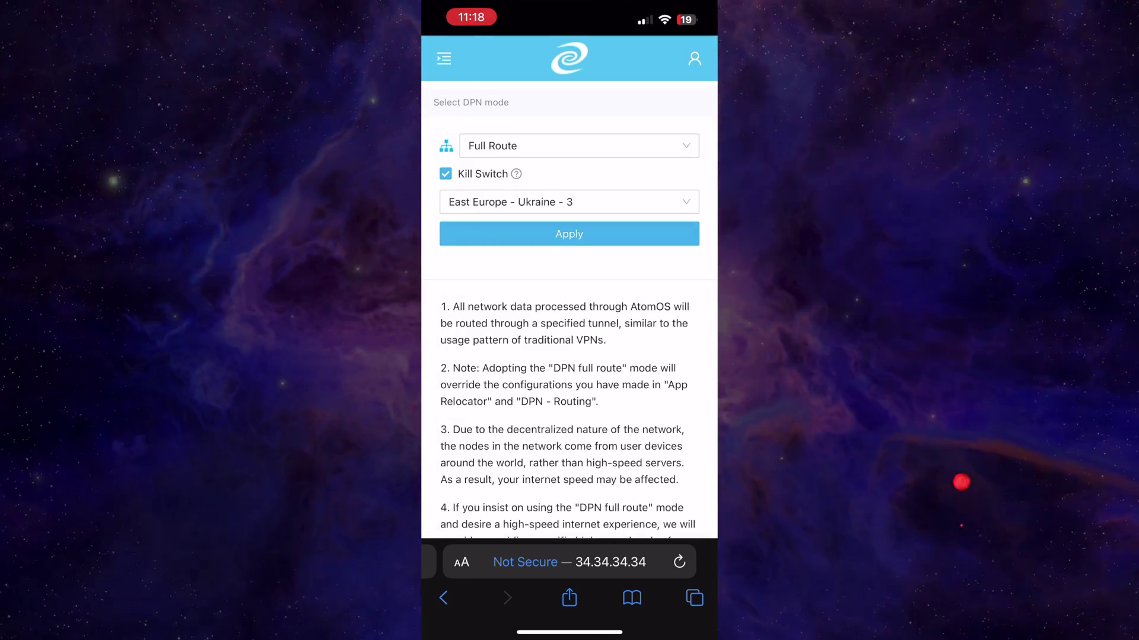
Step: Look over Deeper Network's list of configured tunnels
click(444, 58)
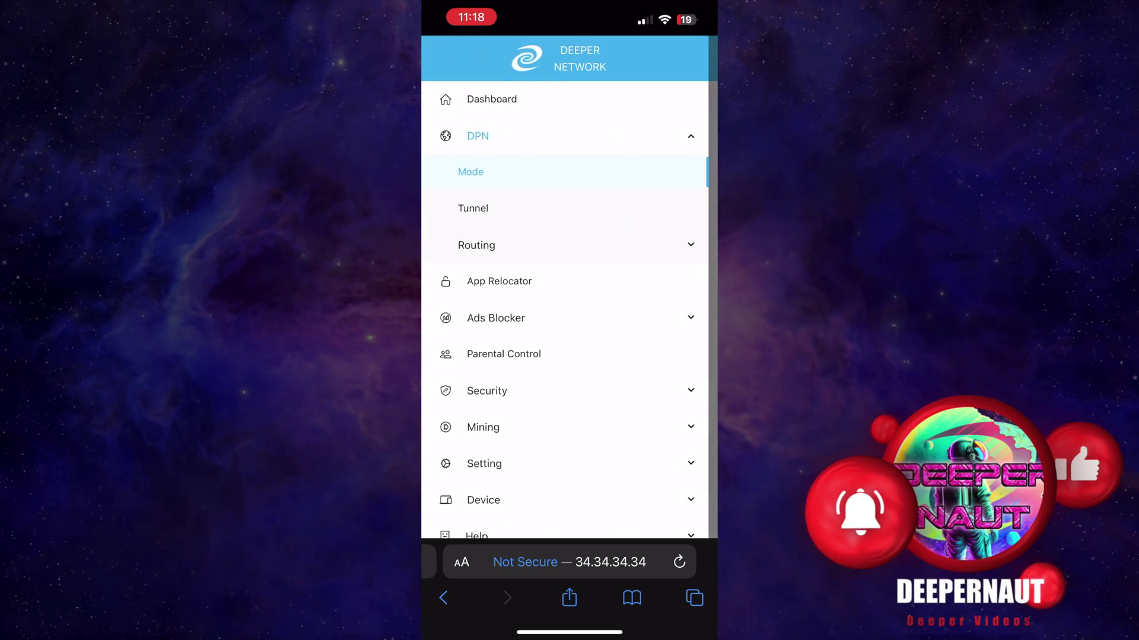
click(472, 208)
scroll(569, 309, down, 10)
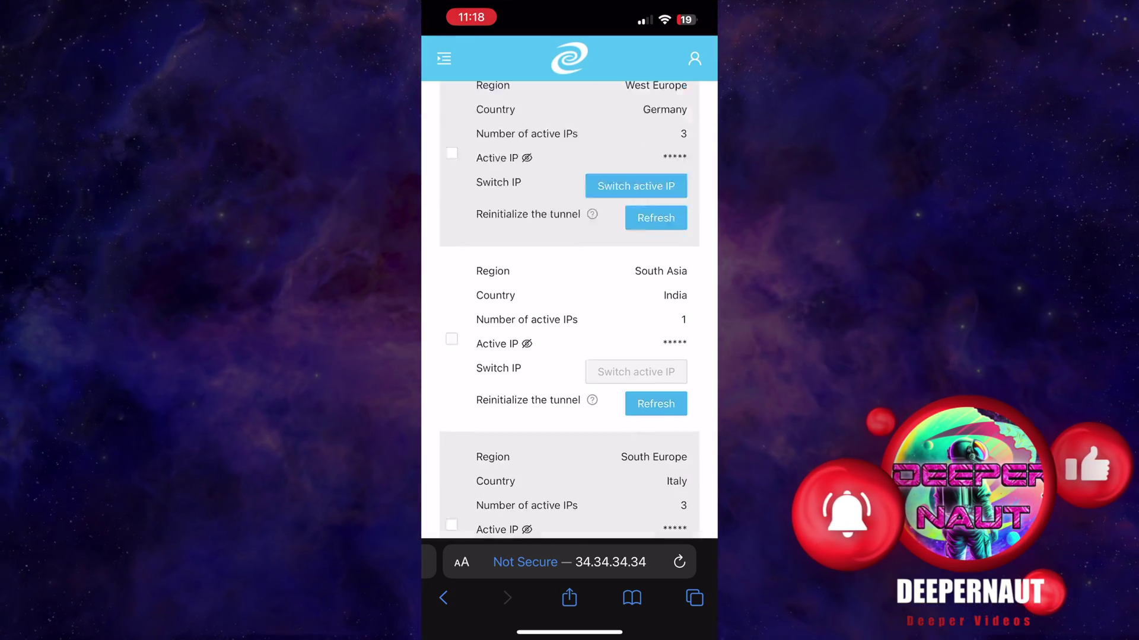
scroll(569, 308, up, 10)
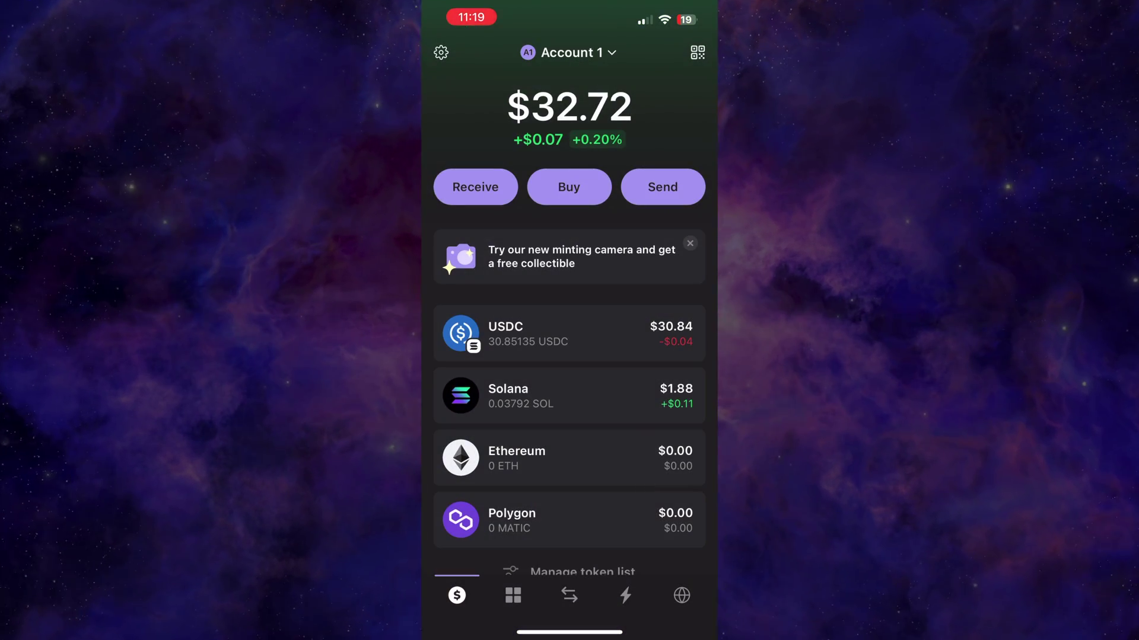
Step: Set up a USDC-to-SOL swap using the full 30.851352 USDC balance
scroll(569, 356, down, 2)
scroll(569, 356, up, 2)
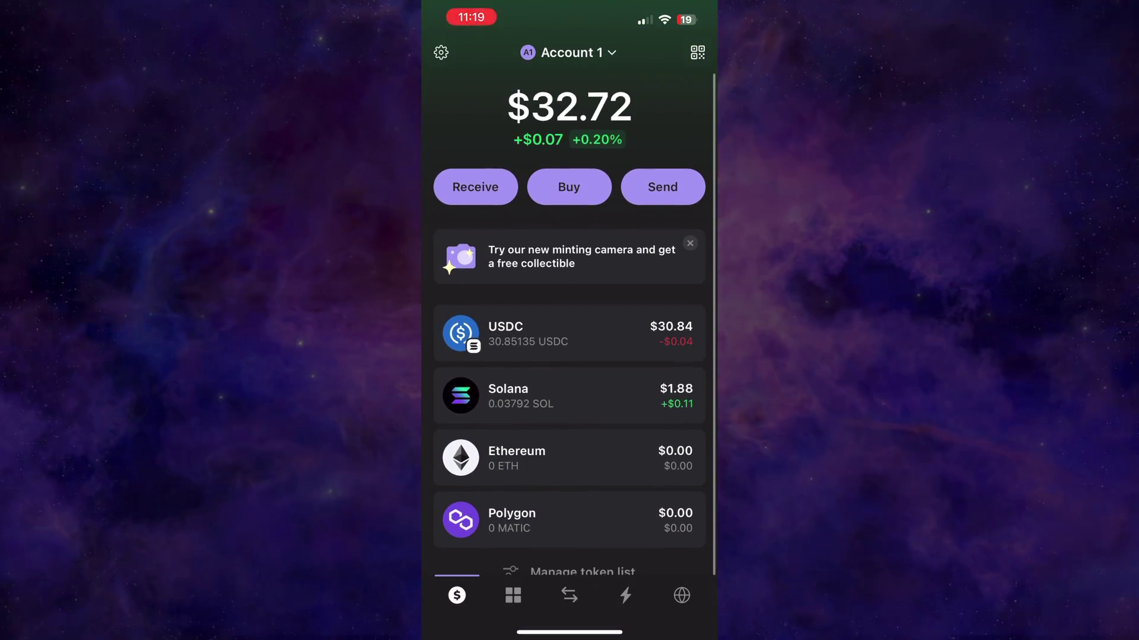
click(522, 334)
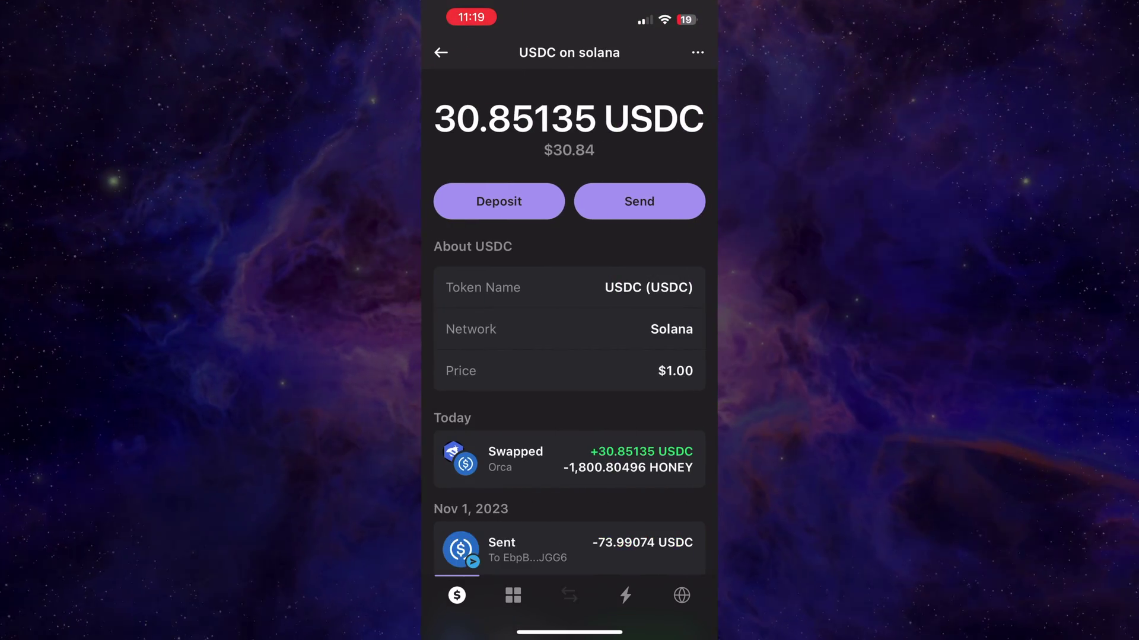
click(569, 595)
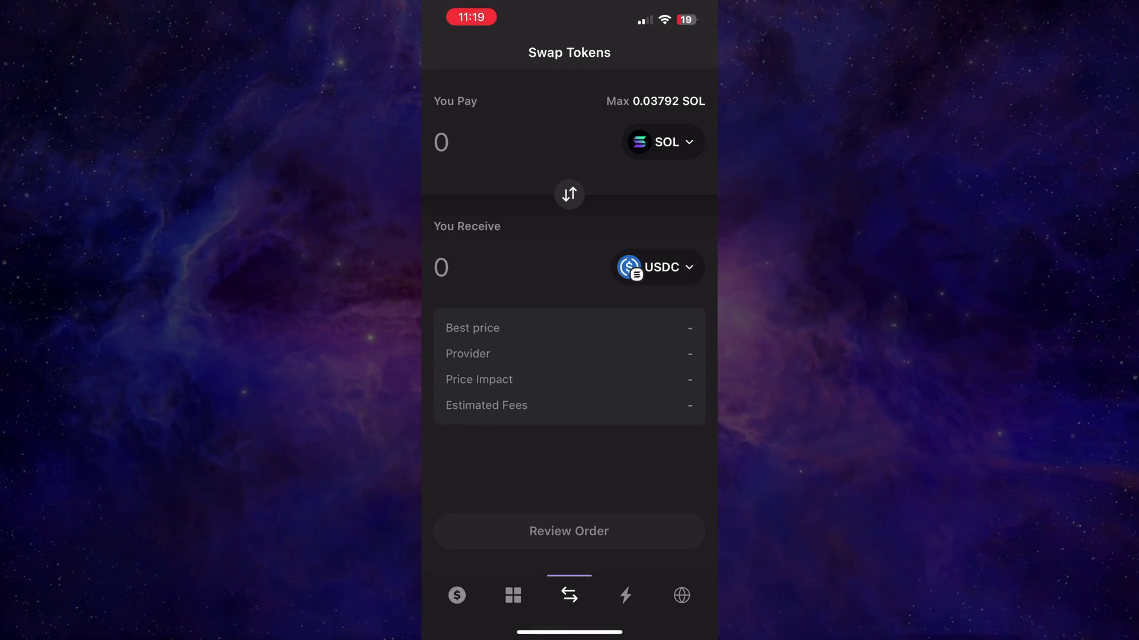
click(569, 194)
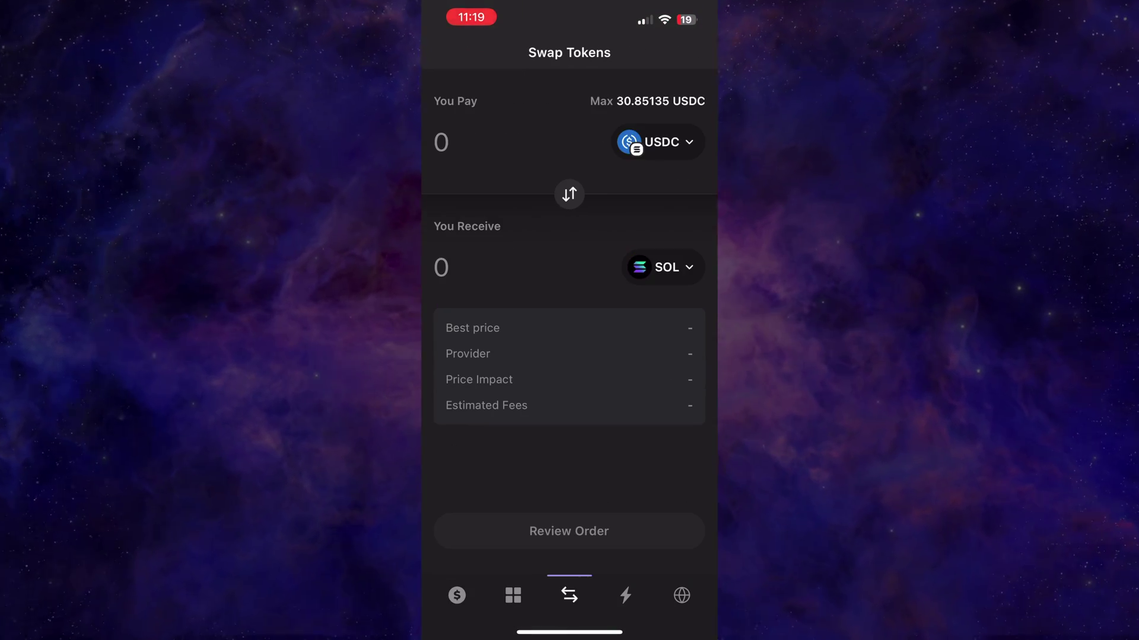
click(647, 100)
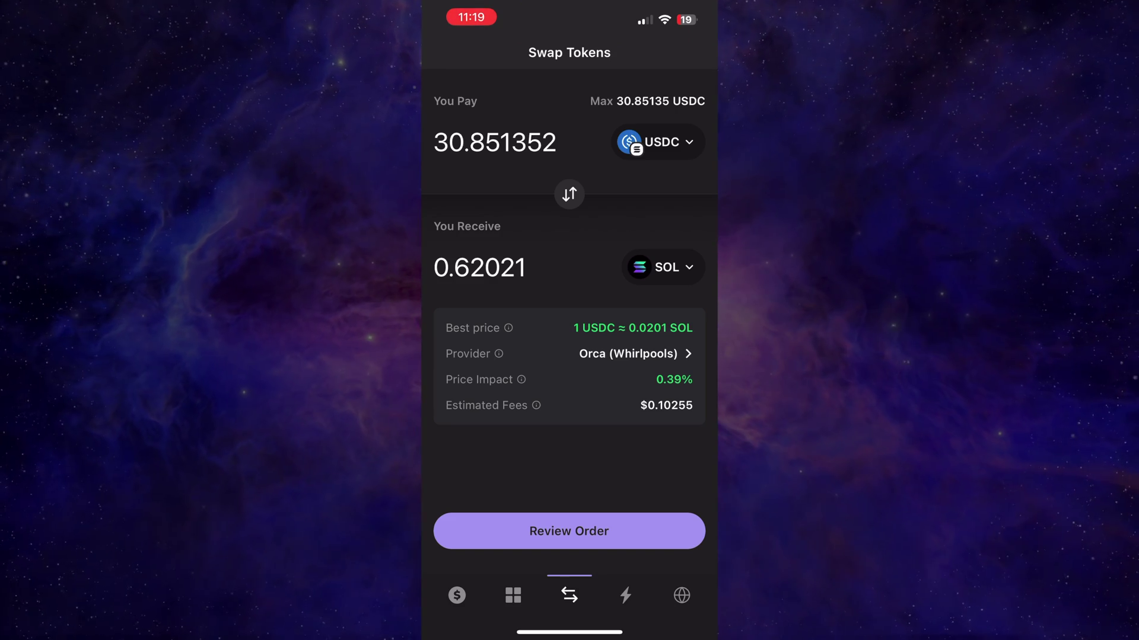
Step: Review the order quote of about 0.62 SOL, then return to the Deeper Network tunnels page
click(570, 532)
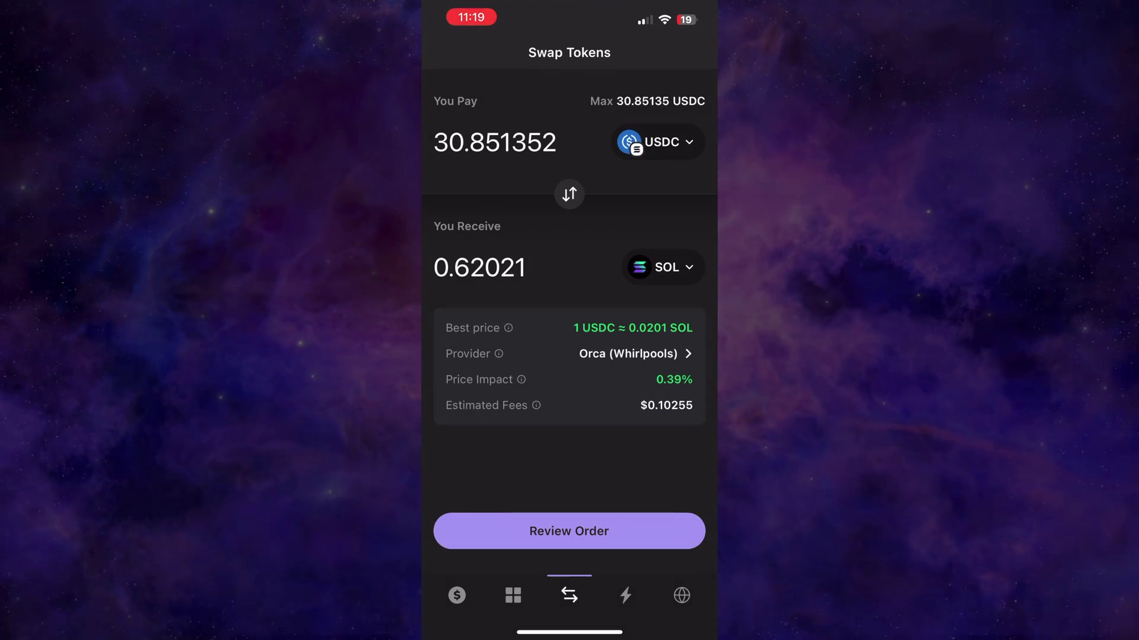
click(568, 531)
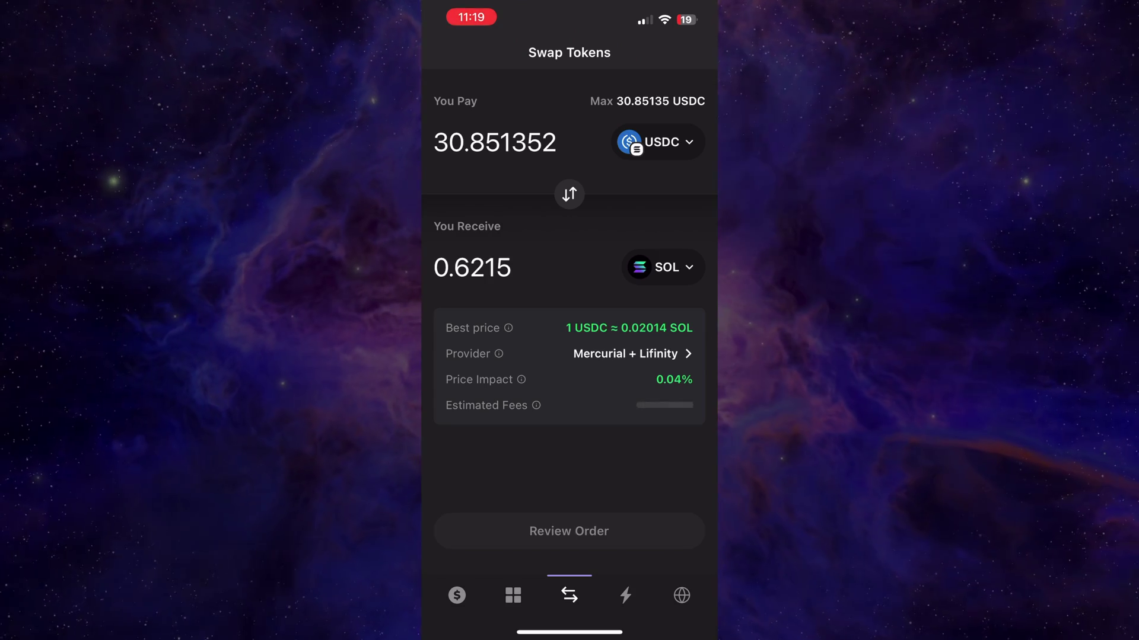
drag(522, 632, 652, 633)
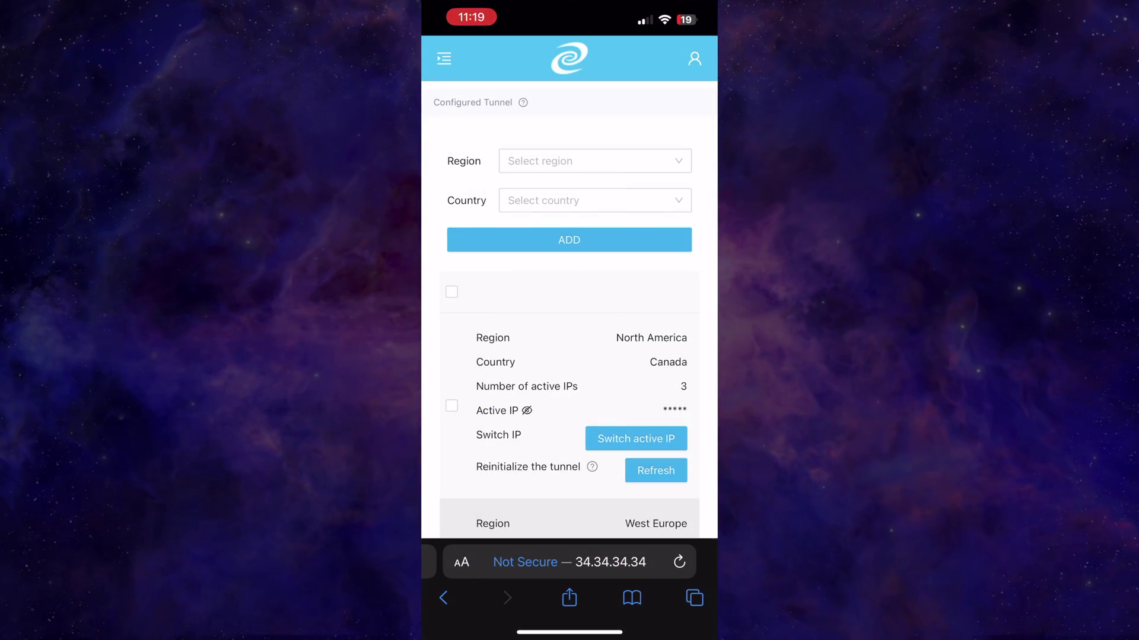
Step: Switch the DPN mode to Smart Route and confirm it
click(443, 58)
click(478, 136)
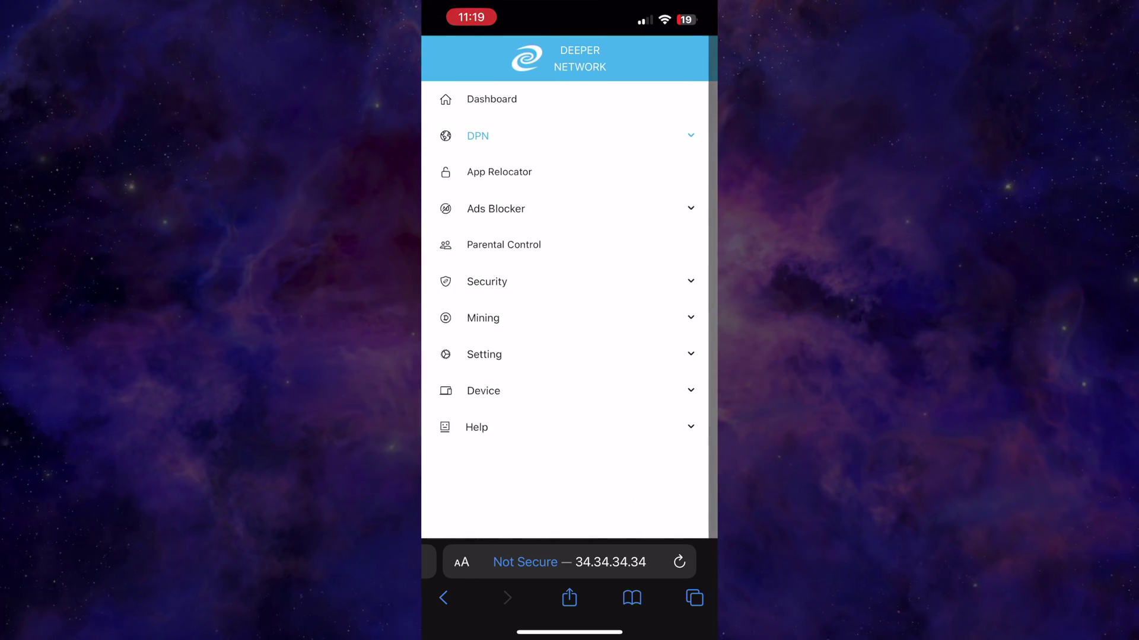
click(477, 136)
click(470, 170)
click(578, 145)
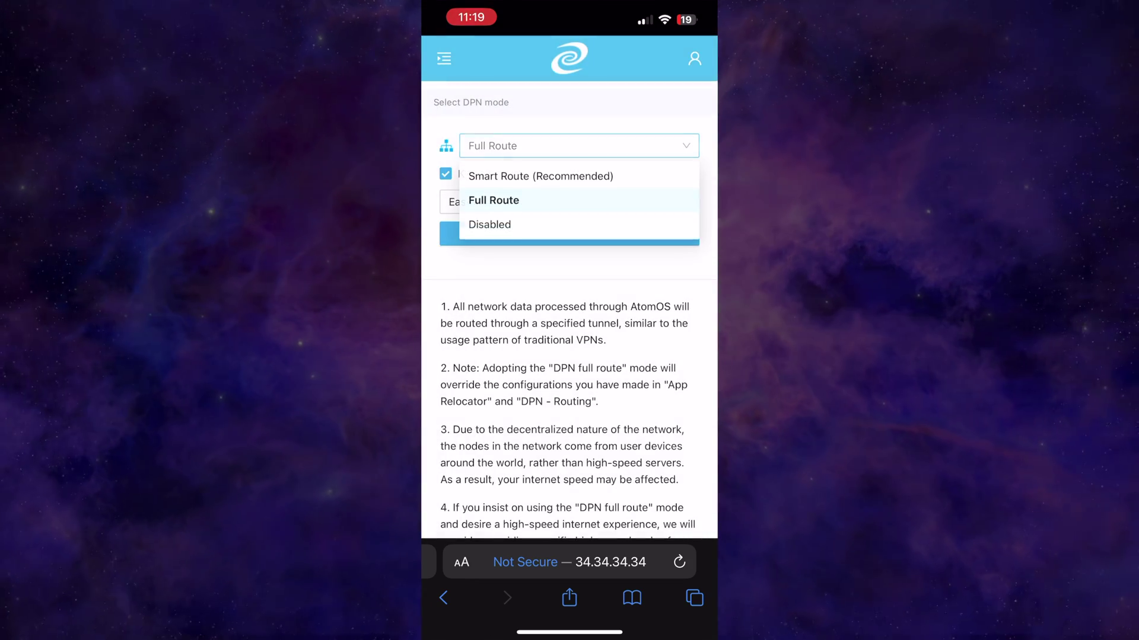
click(540, 176)
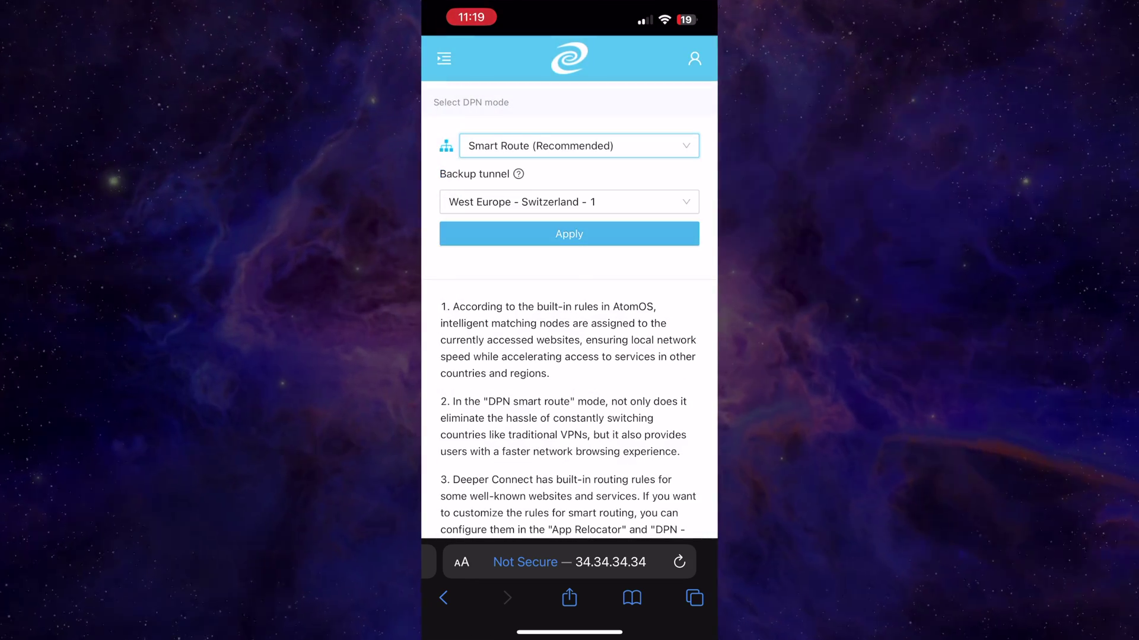
click(569, 234)
click(667, 228)
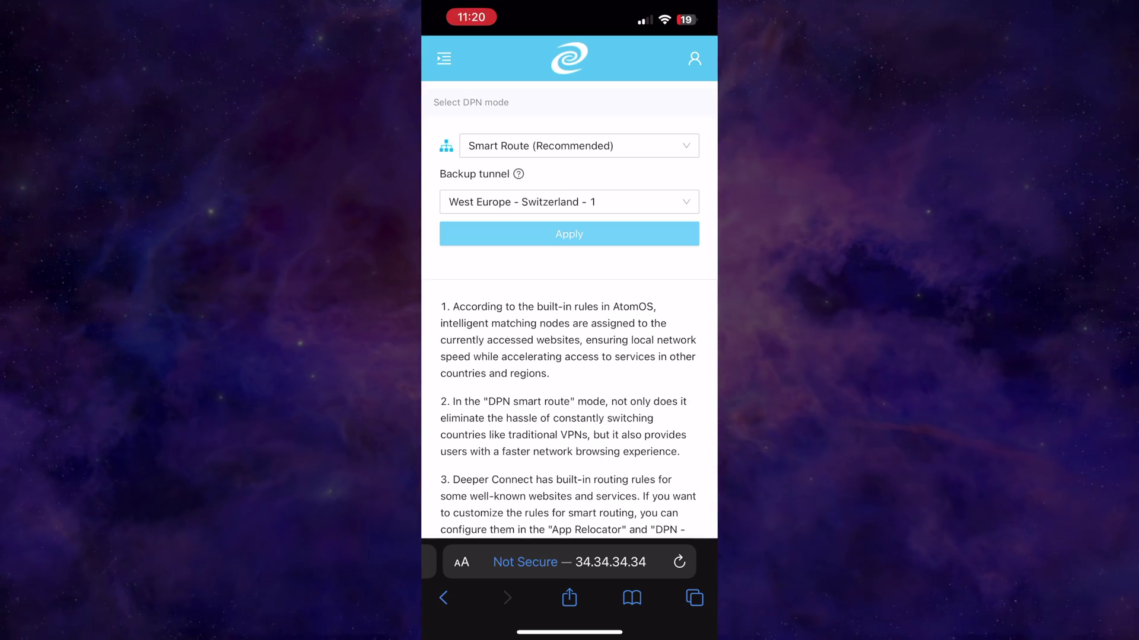
Step: Reapply Full Route mode through the East Europe - Ukraine - 3 tunnel
click(573, 145)
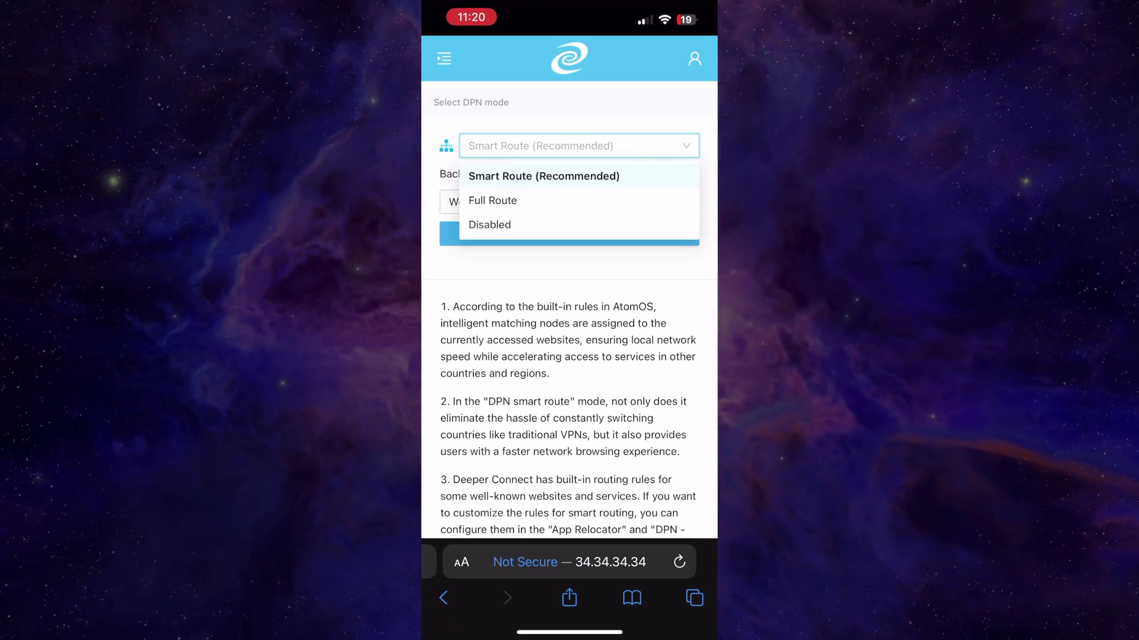
click(492, 201)
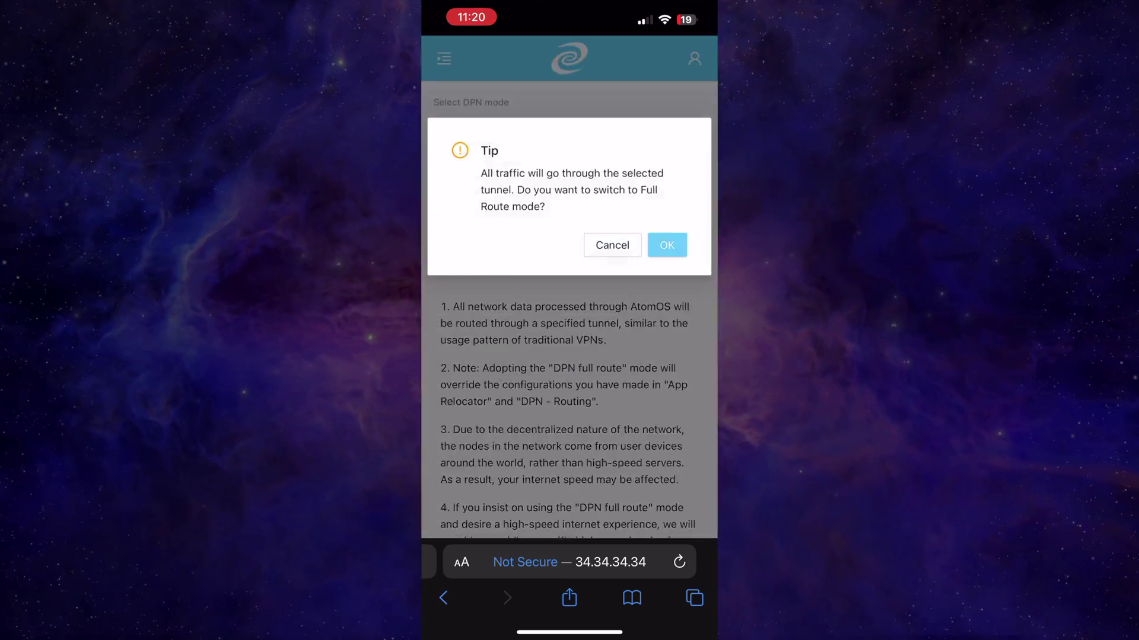
click(445, 174)
click(569, 234)
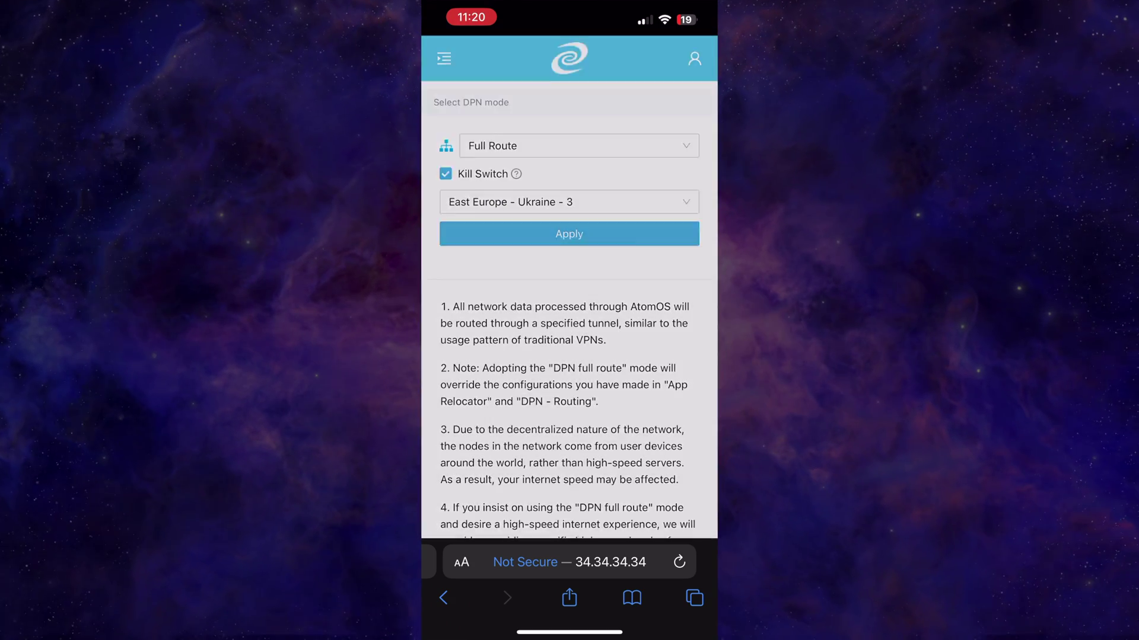
click(664, 244)
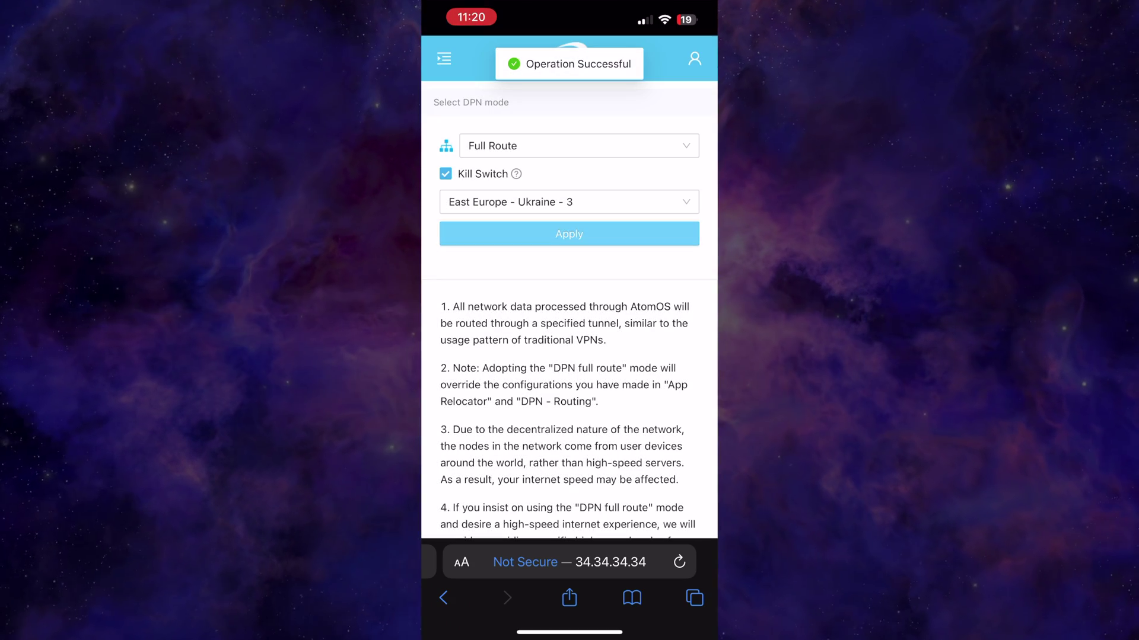